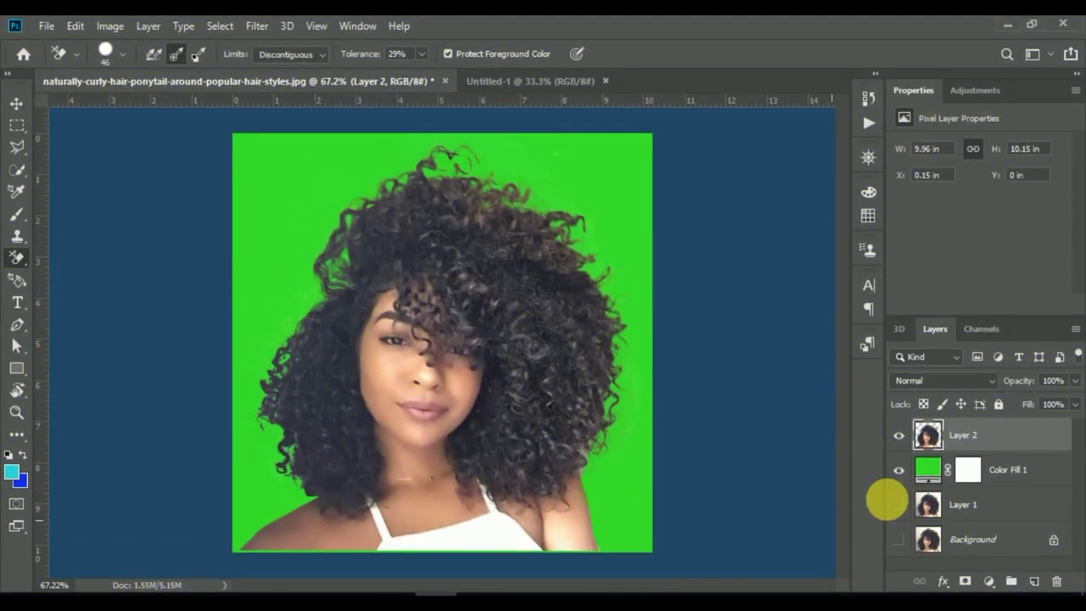
Step: Hide and delete the old Layer 2 cut-out and the green Color Fill 1 layer
{"action": "left_click", "coordinate": [899, 435]}
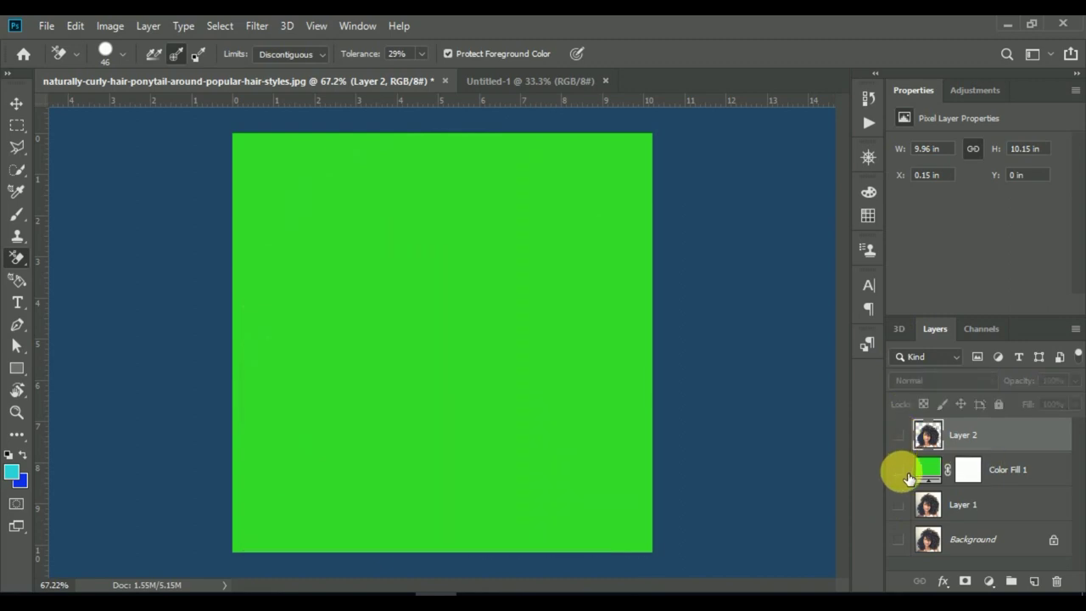
{"action": "left_click", "coordinate": [901, 471]}
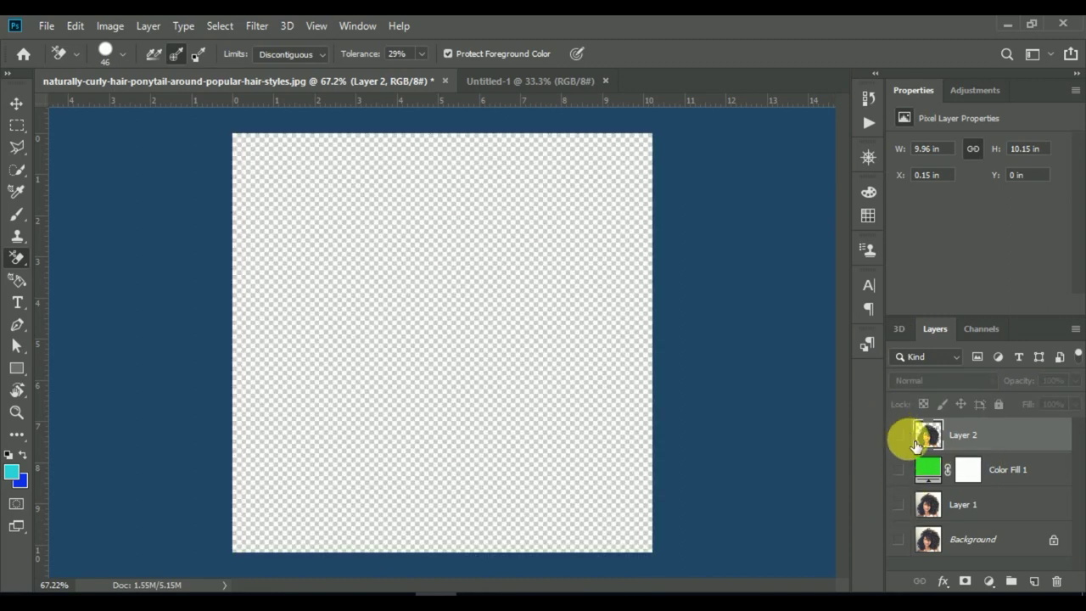
{"action": "key", "text": "Delete"}
{"action": "key", "text": "Delete"}
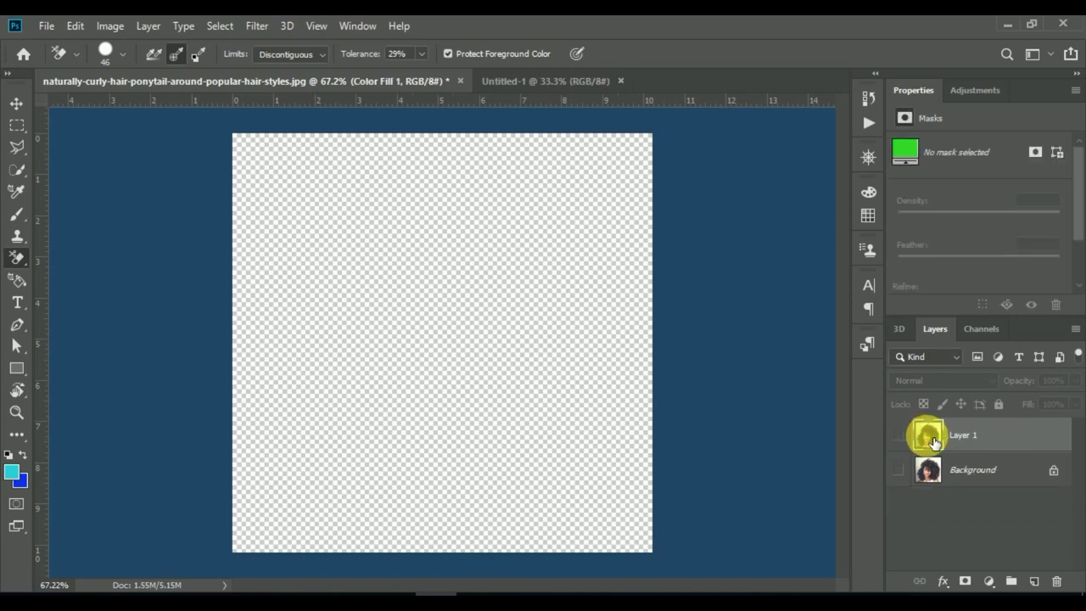
{"action": "key", "text": "Delete"}
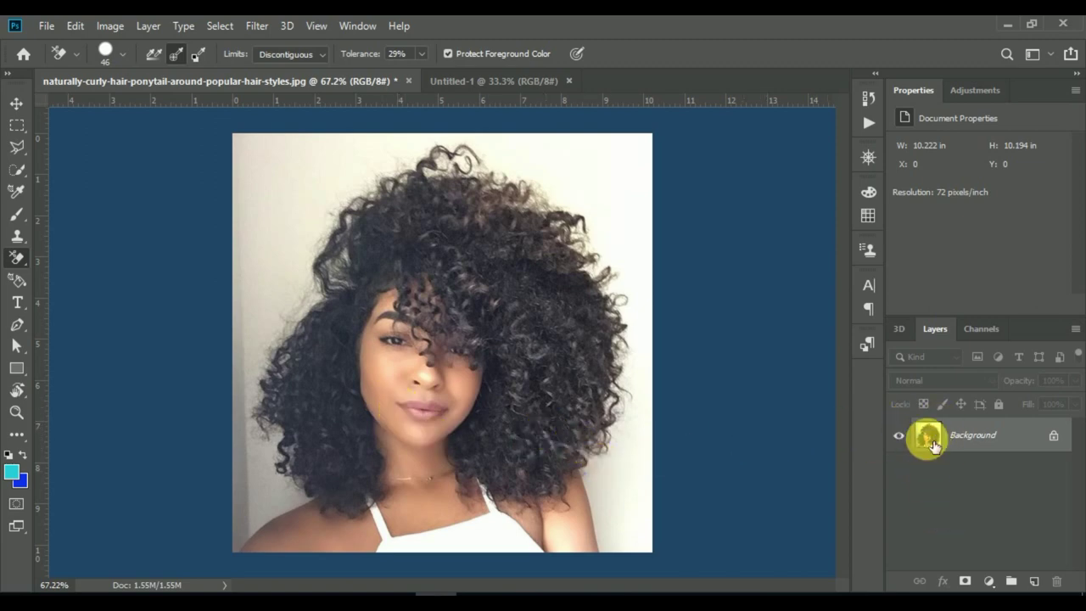
Step: Duplicate the photo to Layer 1, hide the original Background, and pick the Pen Tool
{"action": "key", "text": "ctrl+j"}
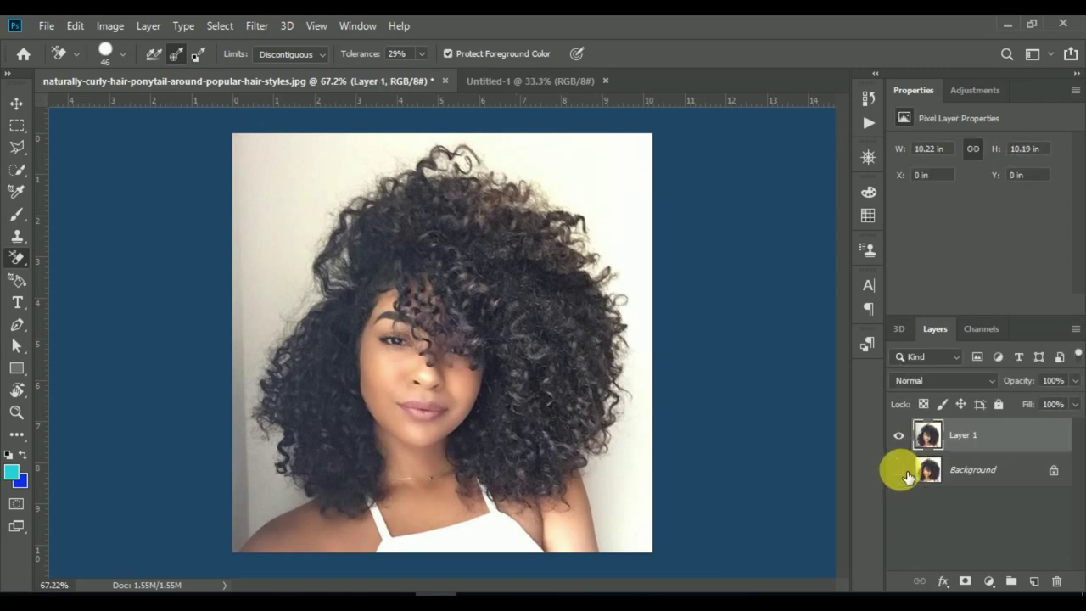
{"action": "left_click", "coordinate": [899, 471]}
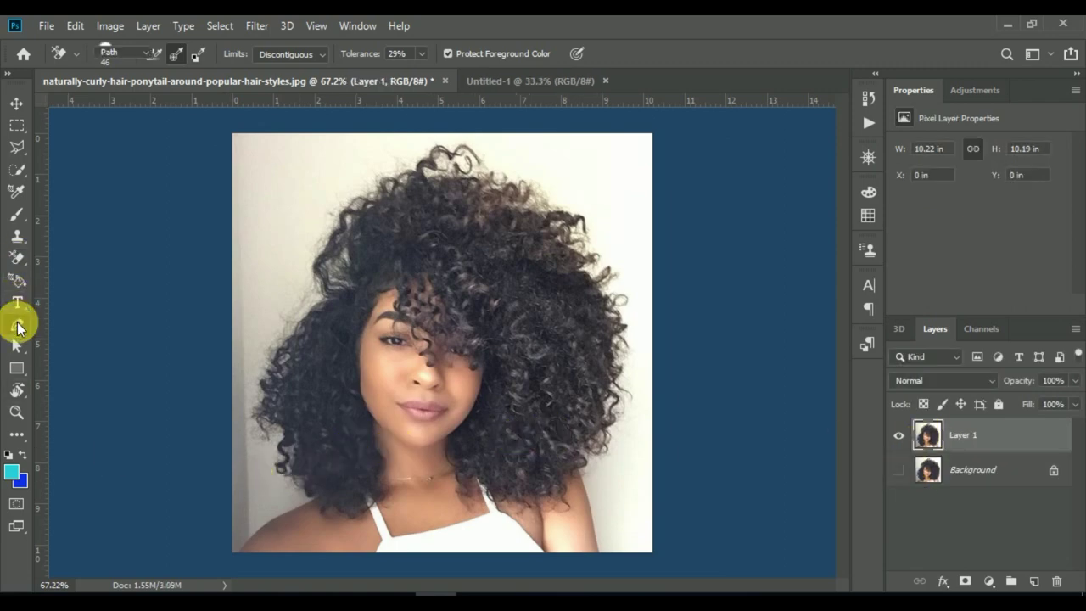
{"action": "left_click_drag", "start_coordinate": [19, 328], "coordinate": [54, 328]}
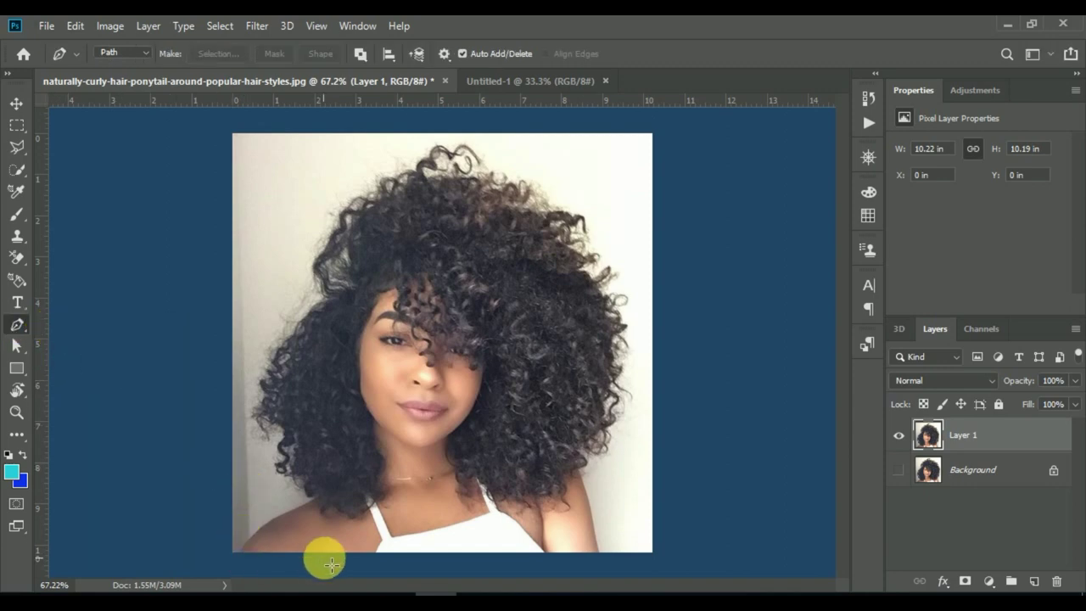
Step: Start the path along the photo's bottom edge and up the right shoulder
{"action": "scroll", "coordinate": [337, 560], "scroll_direction": "up", "scroll_amount": 3}
{"action": "scroll", "coordinate": [337, 560], "scroll_direction": "up", "scroll_amount": 2}
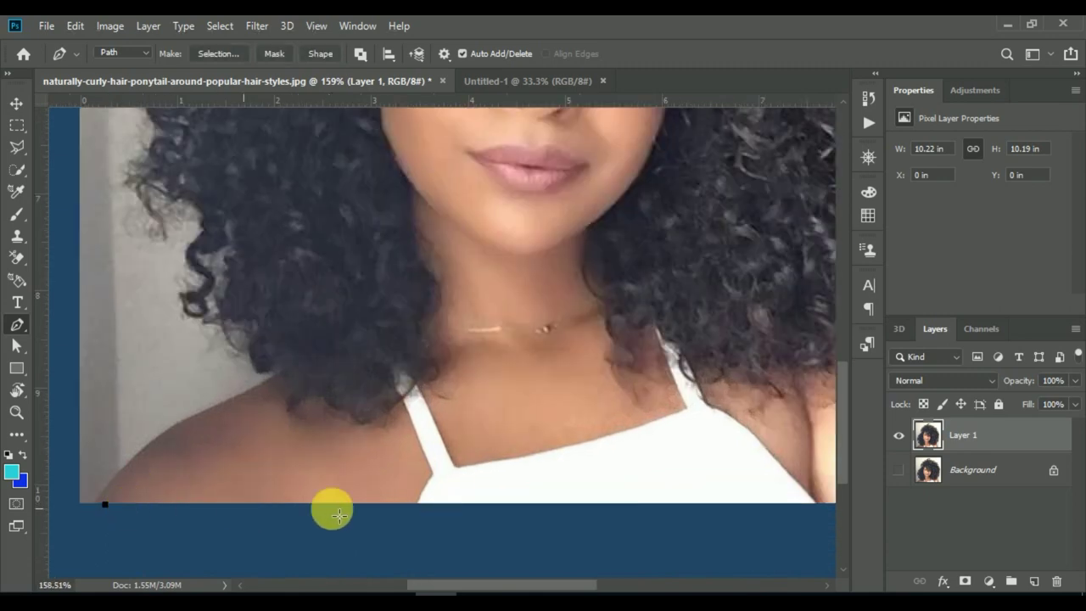
{"action": "left_click", "coordinate": [431, 504]}
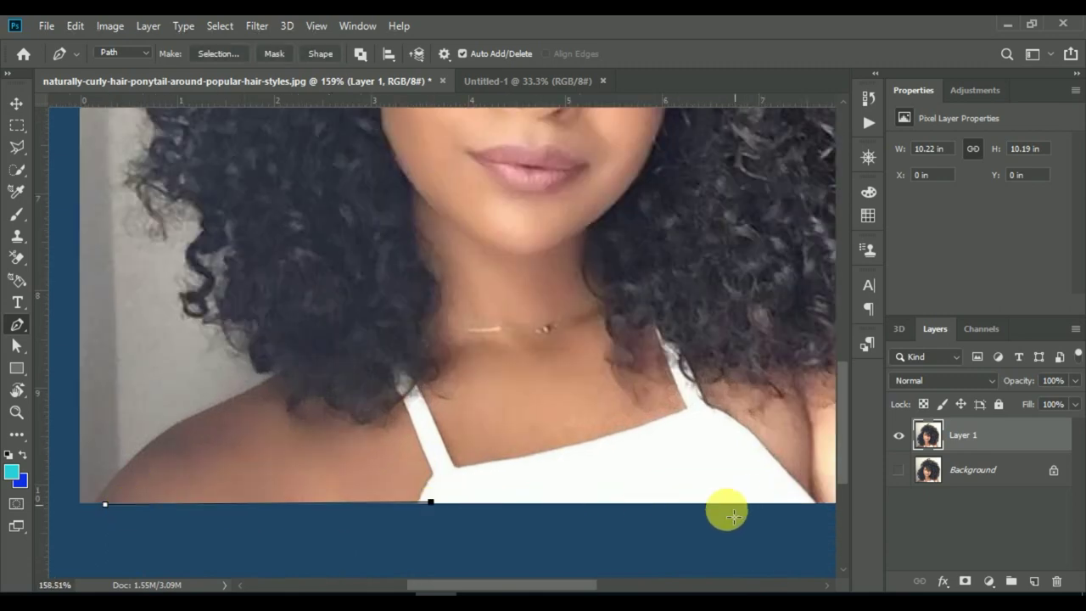
{"action": "left_click_drag", "start_coordinate": [725, 511], "coordinate": [516, 461]}
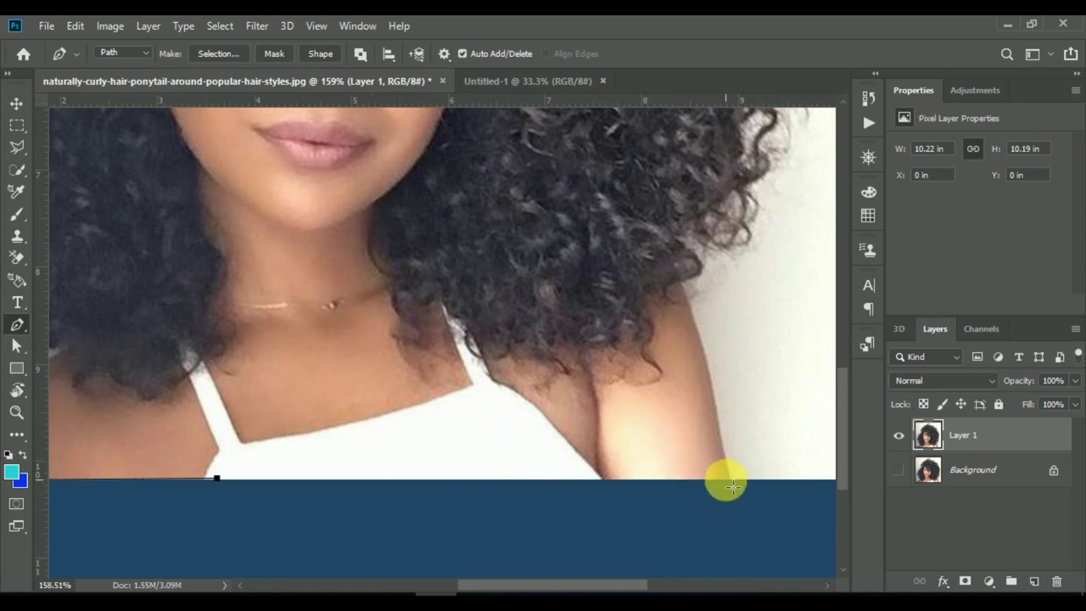
{"action": "left_click", "coordinate": [725, 479]}
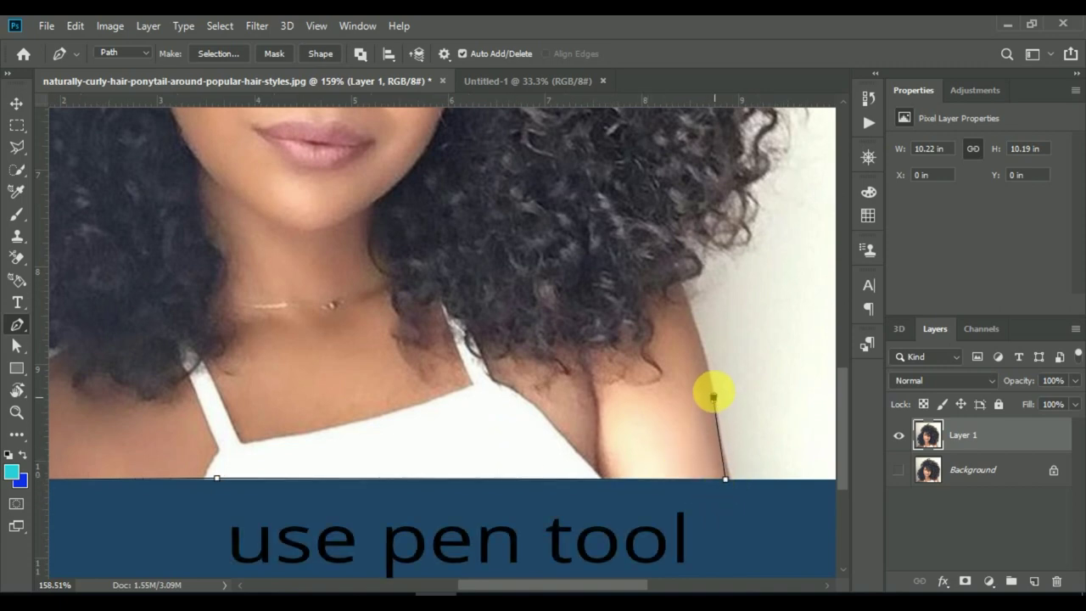
{"action": "left_click", "coordinate": [700, 342]}
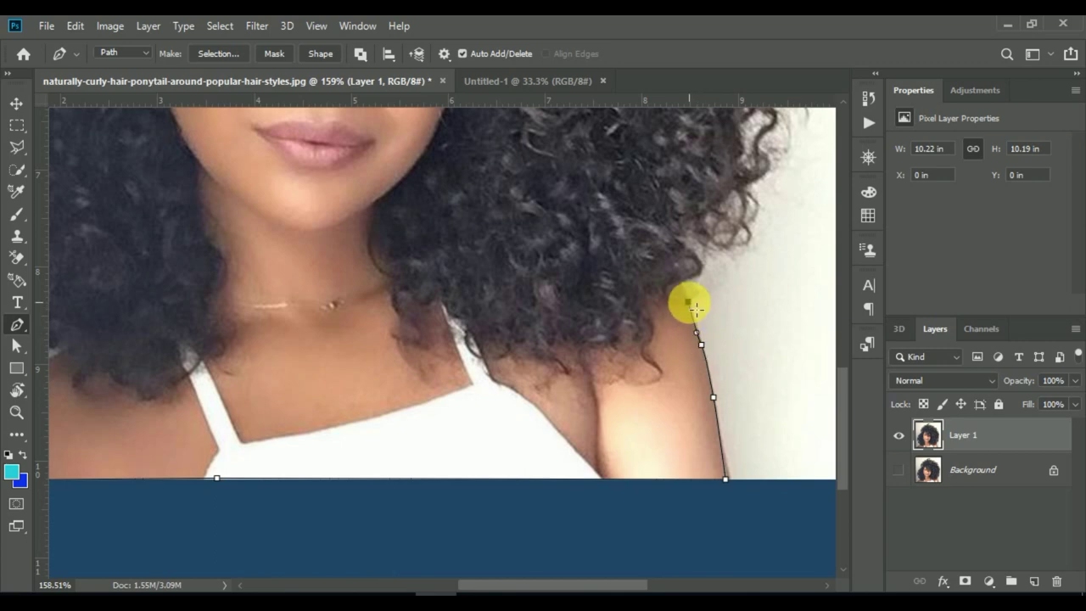
Step: Curve the path up the right side of the hair and over its top
{"action": "scroll", "coordinate": [662, 413], "scroll_direction": "down", "scroll_amount": 2}
{"action": "scroll", "coordinate": [667, 444], "scroll_direction": "up", "scroll_amount": 1}
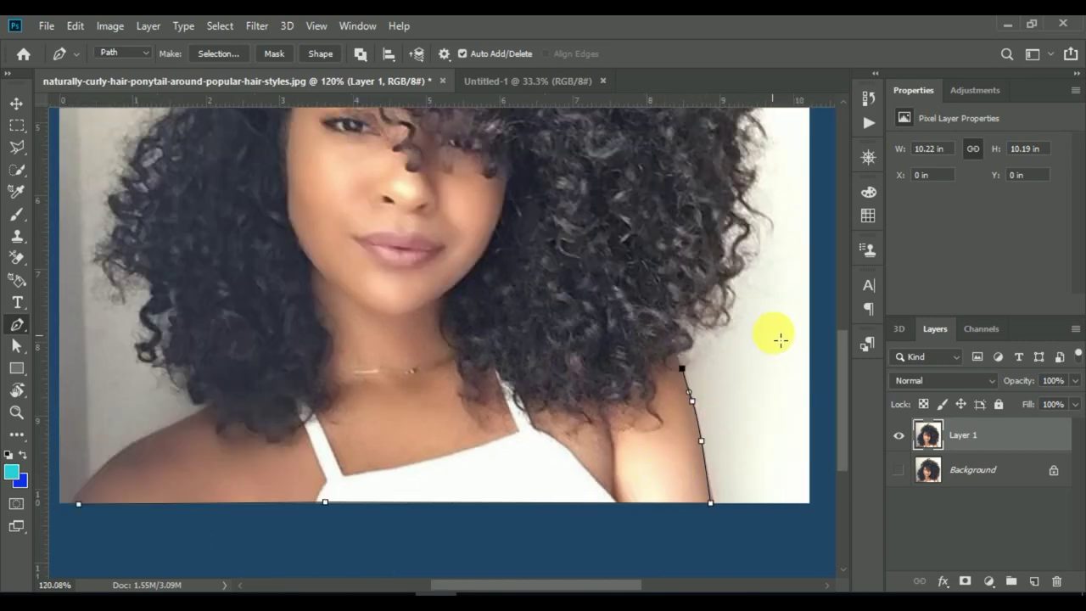
{"action": "left_click_drag", "start_coordinate": [777, 315], "coordinate": [796, 230]}
{"action": "scroll", "coordinate": [823, 349], "scroll_direction": "up", "scroll_amount": 2}
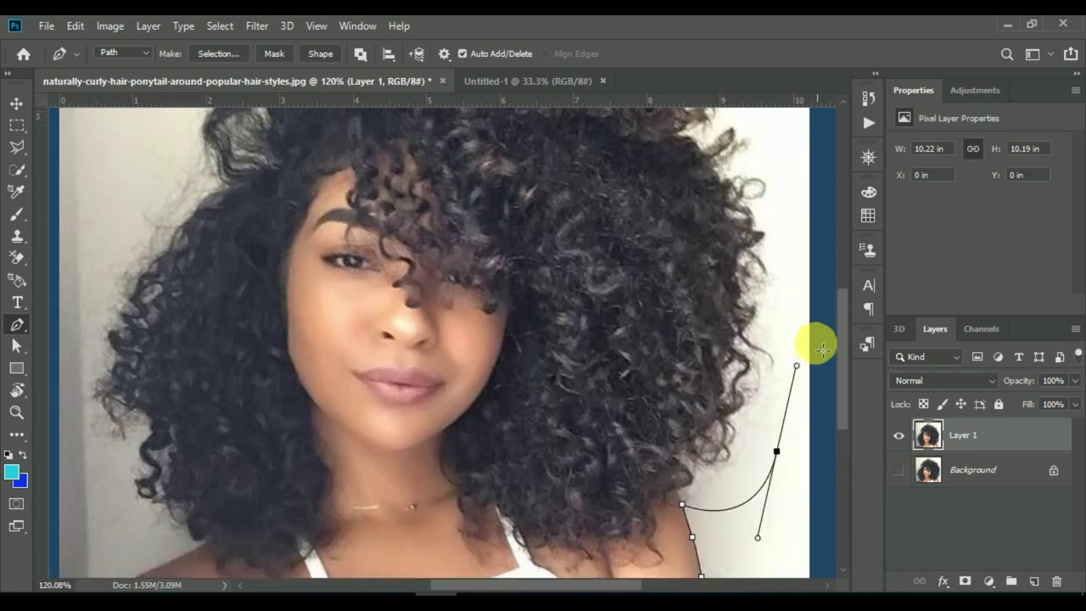
{"action": "scroll", "coordinate": [810, 350], "scroll_direction": "up", "scroll_amount": 1}
{"action": "left_click_drag", "start_coordinate": [794, 181], "coordinate": [763, 117]}
{"action": "scroll", "coordinate": [803, 274], "scroll_direction": "up", "scroll_amount": 2}
{"action": "scroll", "coordinate": [803, 317], "scroll_direction": "up", "scroll_amount": 2}
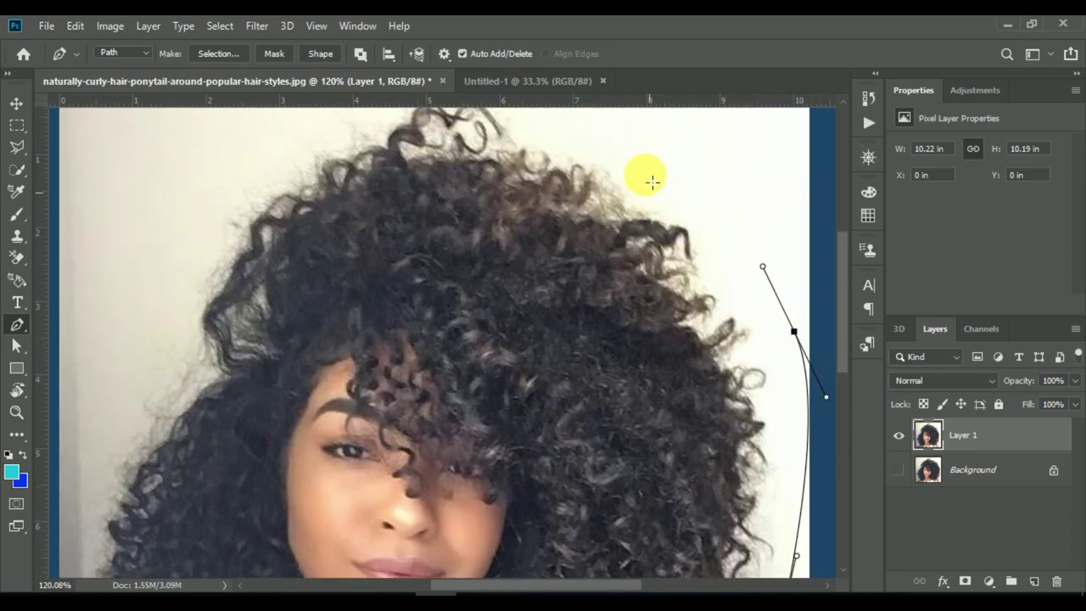
{"action": "scroll", "coordinate": [651, 180], "scroll_direction": "up", "scroll_amount": 2}
{"action": "mouse_move", "coordinate": [614, 168]}
{"action": "left_mouse_down"}
{"action": "mouse_move", "coordinate": [415, 141]}
{"action": "mouse_move", "coordinate": [467, 140]}
{"action": "left_mouse_up"}
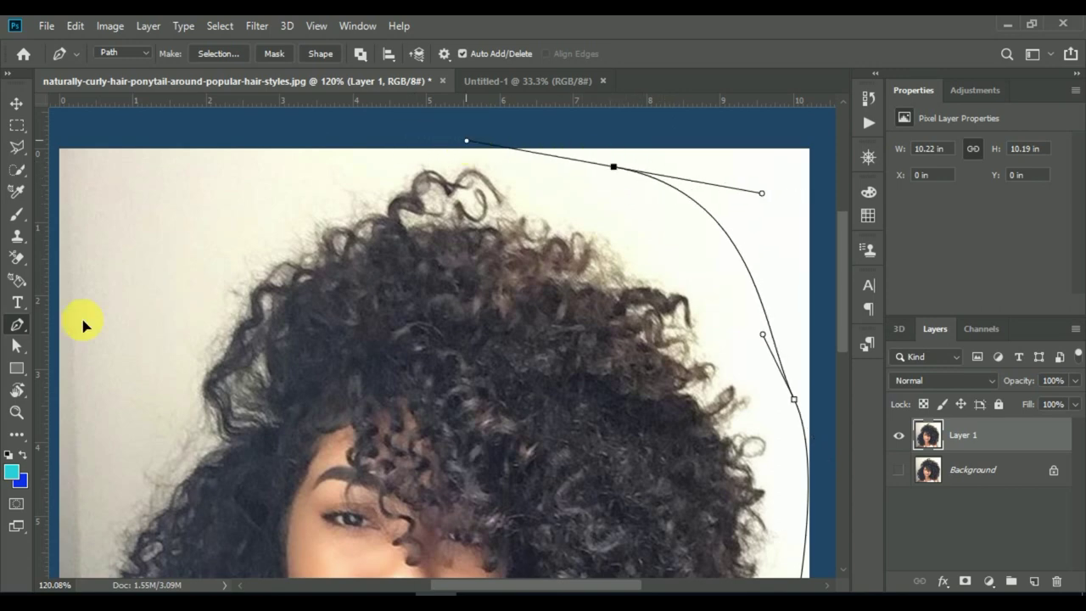
Step: Curve the path down the left side of the curly hair
{"action": "left_click_drag", "start_coordinate": [121, 235], "coordinate": [76, 348]}
{"action": "scroll", "coordinate": [90, 342], "scroll_direction": "down", "scroll_amount": 2}
{"action": "left_click", "coordinate": [90, 414]}
{"action": "scroll", "coordinate": [90, 413], "scroll_direction": "down", "scroll_amount": 8}
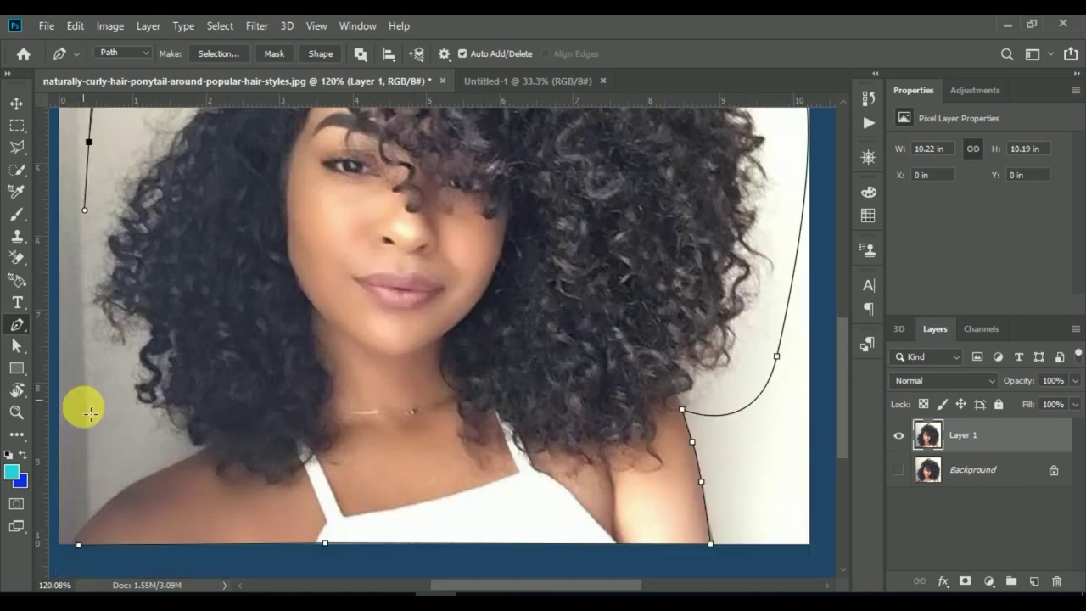
{"action": "left_click_drag", "start_coordinate": [84, 413], "coordinate": [102, 426]}
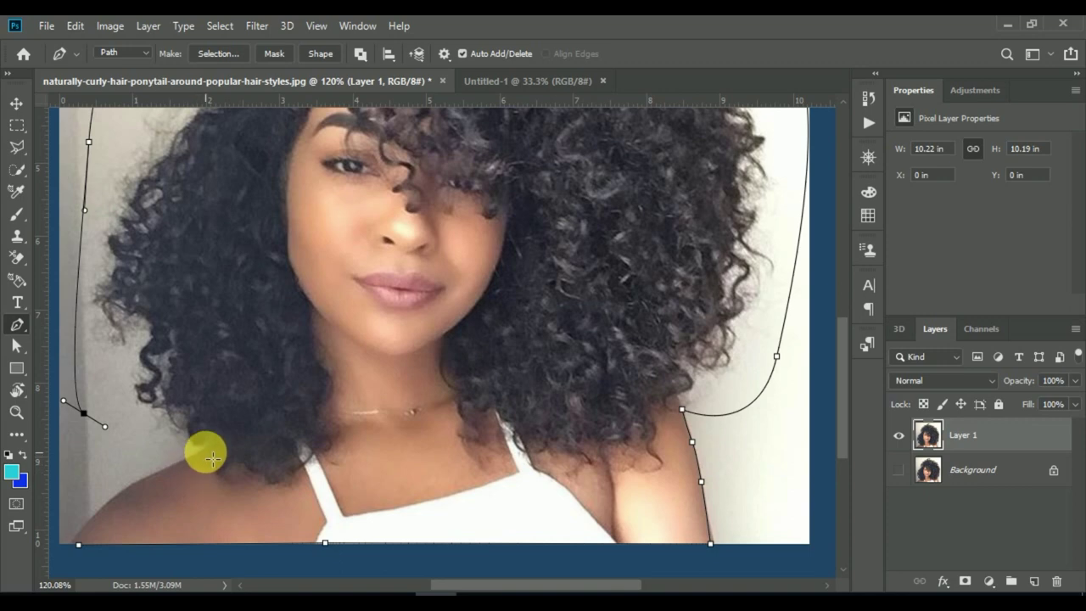
{"action": "scroll", "coordinate": [207, 458], "scroll_direction": "up", "scroll_amount": 2}
{"action": "scroll", "coordinate": [198, 449], "scroll_direction": "up", "scroll_amount": 2}
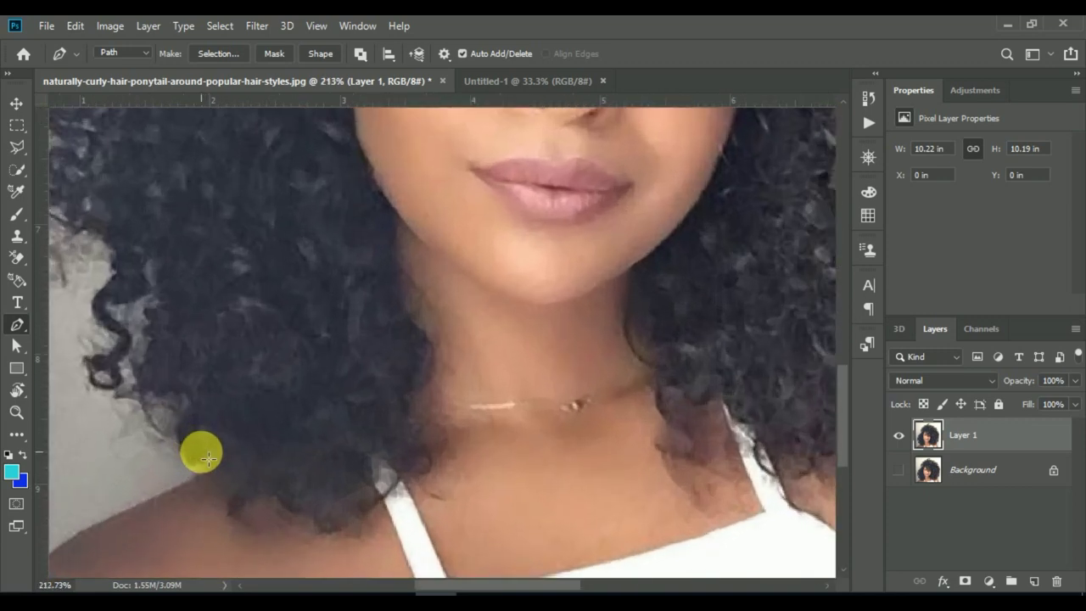
{"action": "scroll", "coordinate": [198, 441], "scroll_direction": "up", "scroll_amount": 1}
Step: Finish the path along the left shoulder and fit the whole photo in view
{"action": "left_click", "coordinate": [197, 384]}
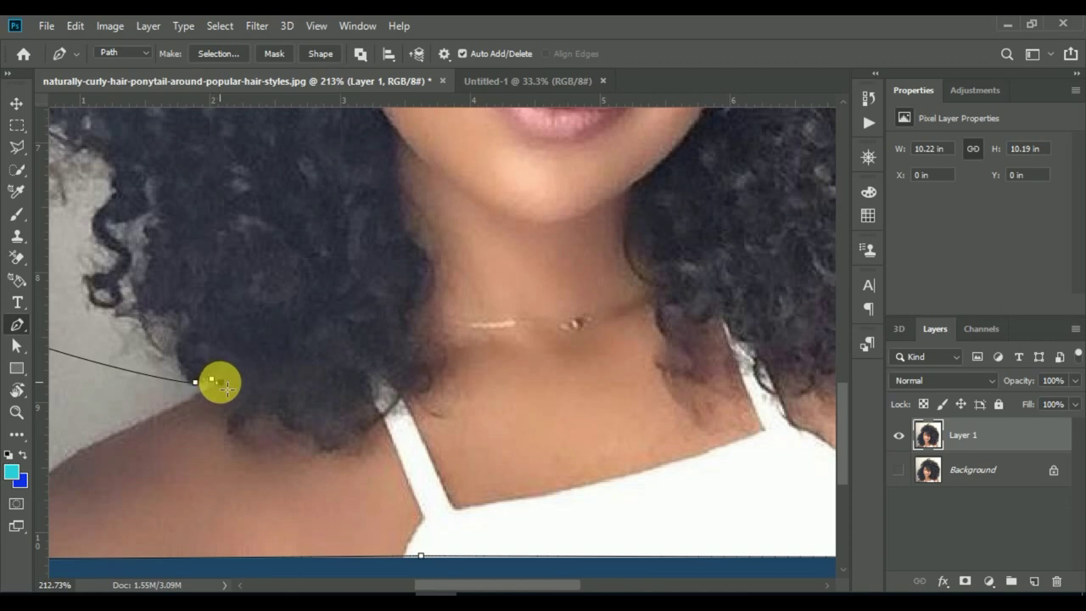
{"action": "left_click_drag", "start_coordinate": [168, 413], "coordinate": [149, 426]}
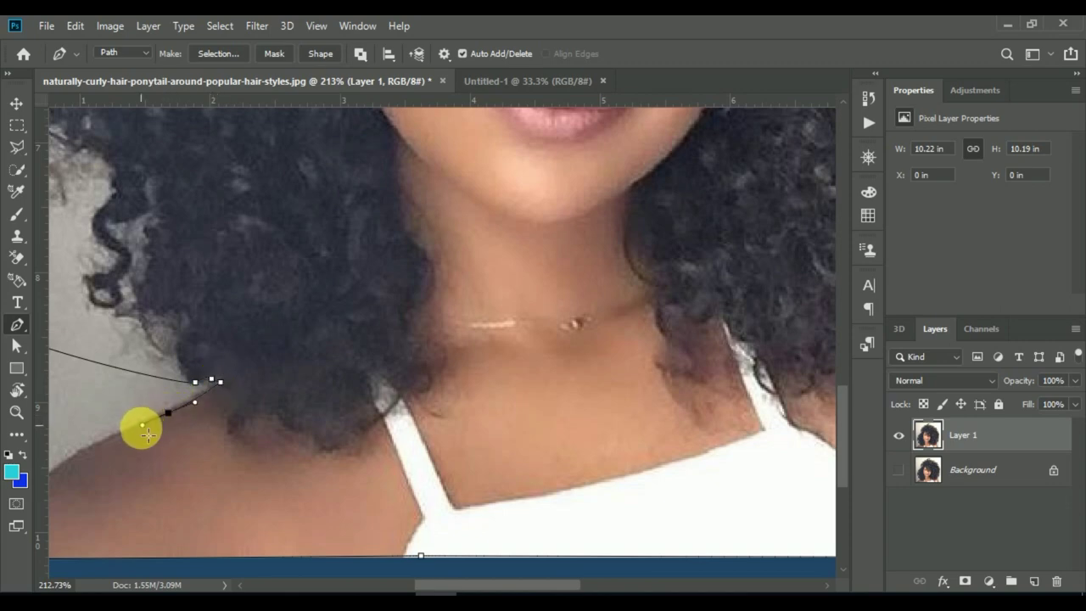
{"action": "scroll", "coordinate": [146, 431], "scroll_direction": "down", "scroll_amount": 3}
{"action": "left_click_drag", "start_coordinate": [213, 375], "coordinate": [368, 347]}
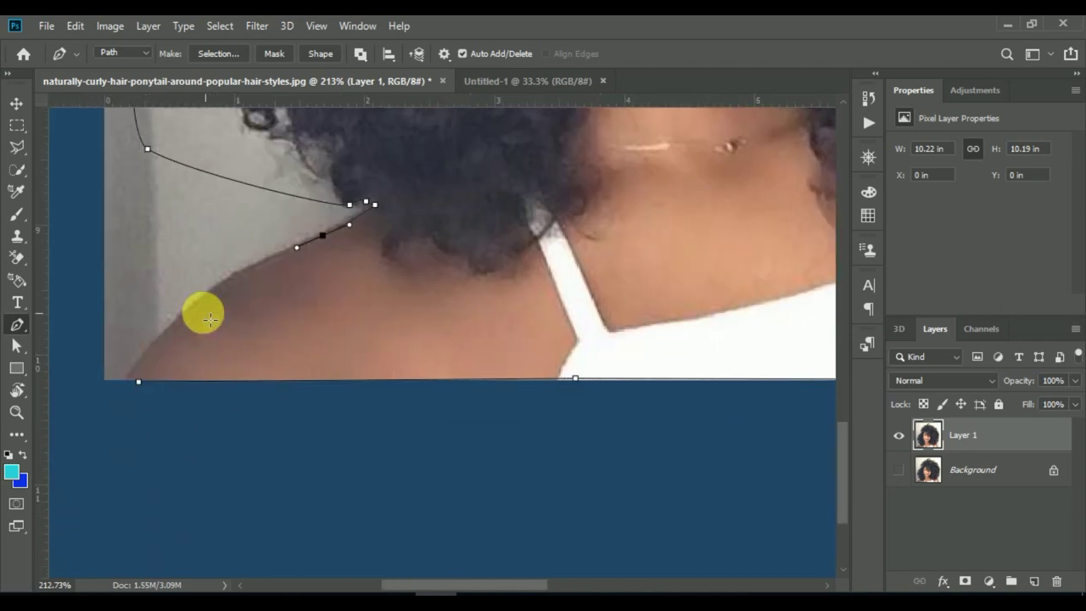
{"action": "left_click_drag", "start_coordinate": [193, 310], "coordinate": [157, 343]}
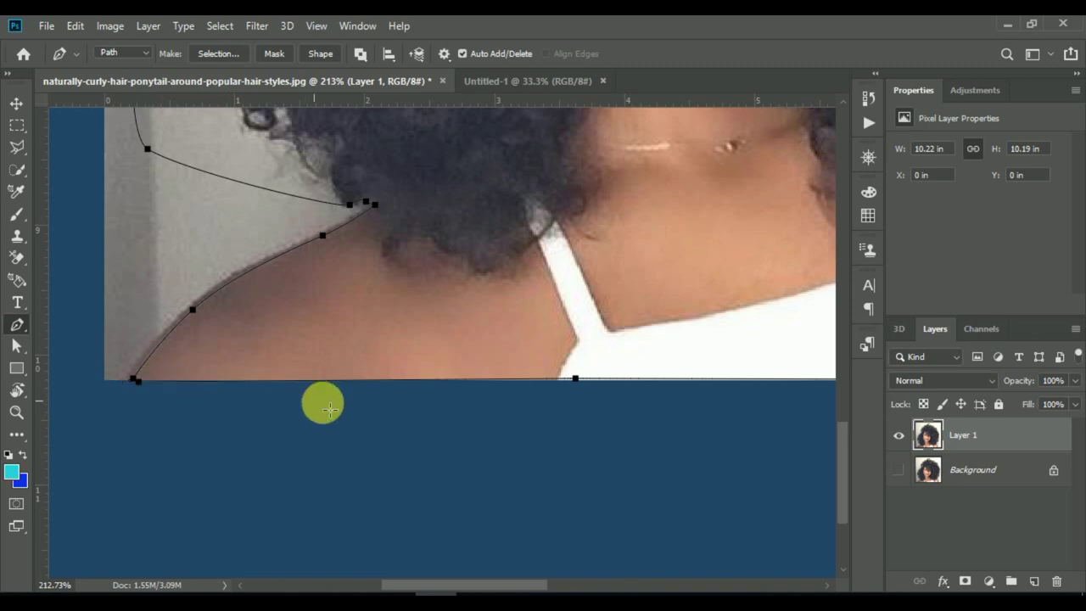
{"action": "key", "text": "ctrl+Return"}
{"action": "key", "text": "ctrl+0"}
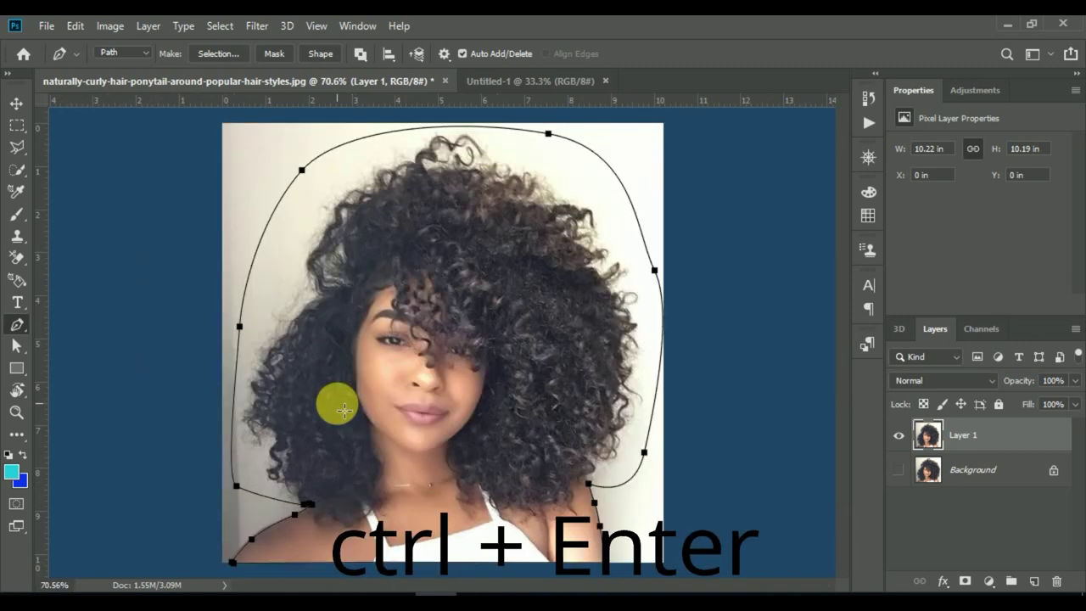
Step: Turn the path into a selection, copy the woman to Layer 2, and hide Layer 1
{"action": "key", "text": "ctrl+Return"}
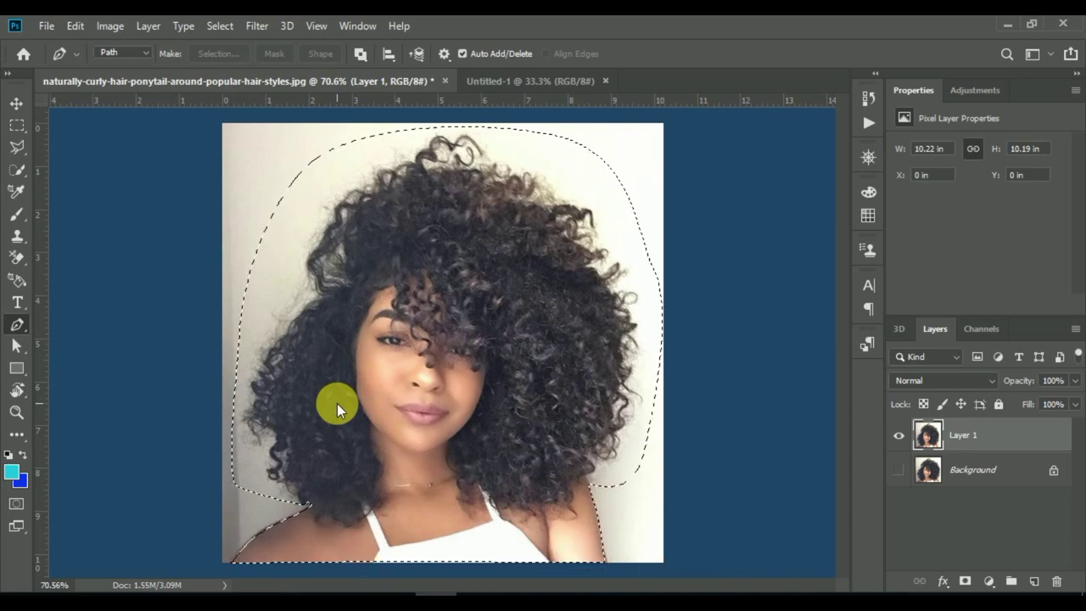
{"action": "key", "text": "ctrl+j"}
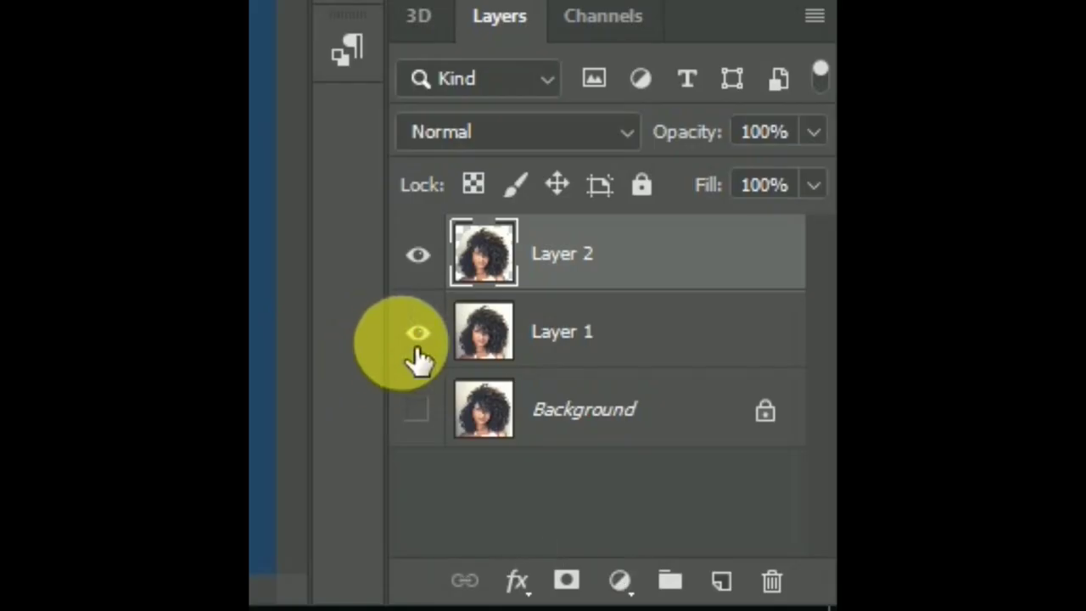
{"action": "left_click", "coordinate": [898, 471]}
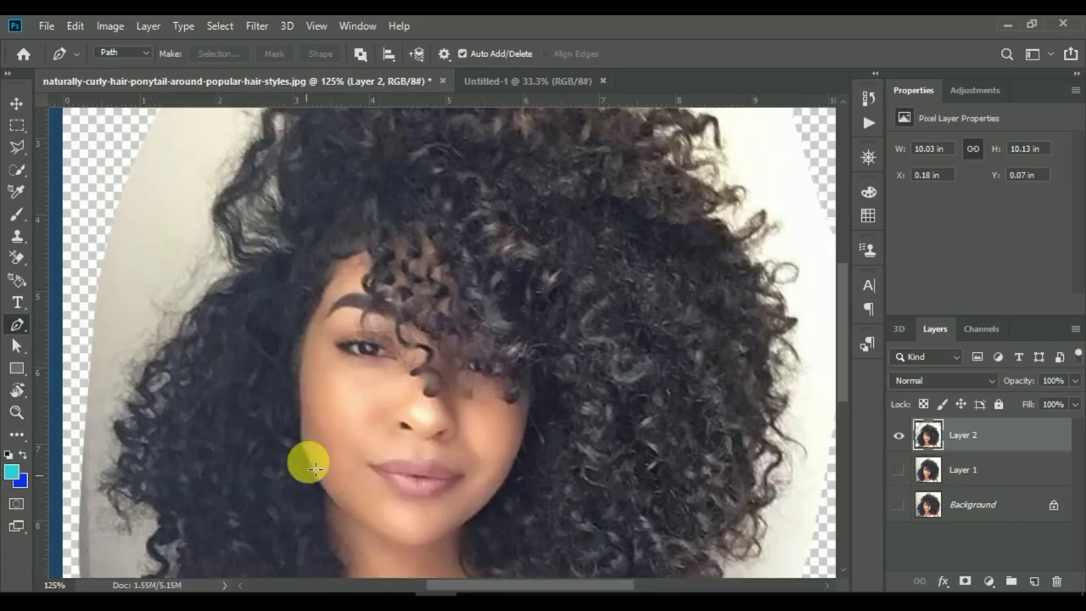
{"action": "scroll", "coordinate": [308, 461], "scroll_direction": "up", "scroll_amount": 3}
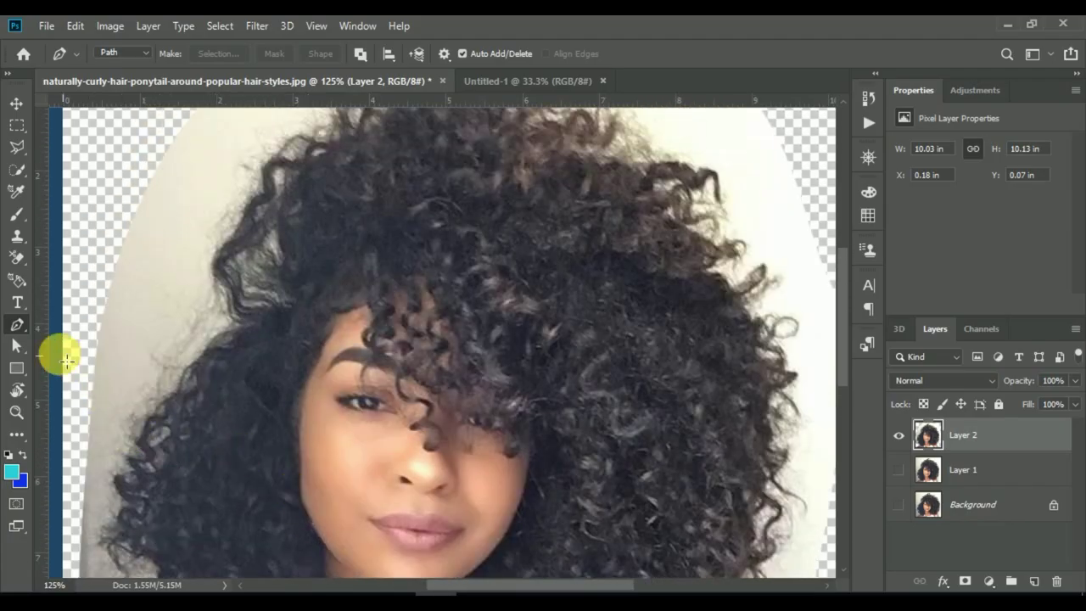
{"action": "left_click", "coordinate": [17, 257]}
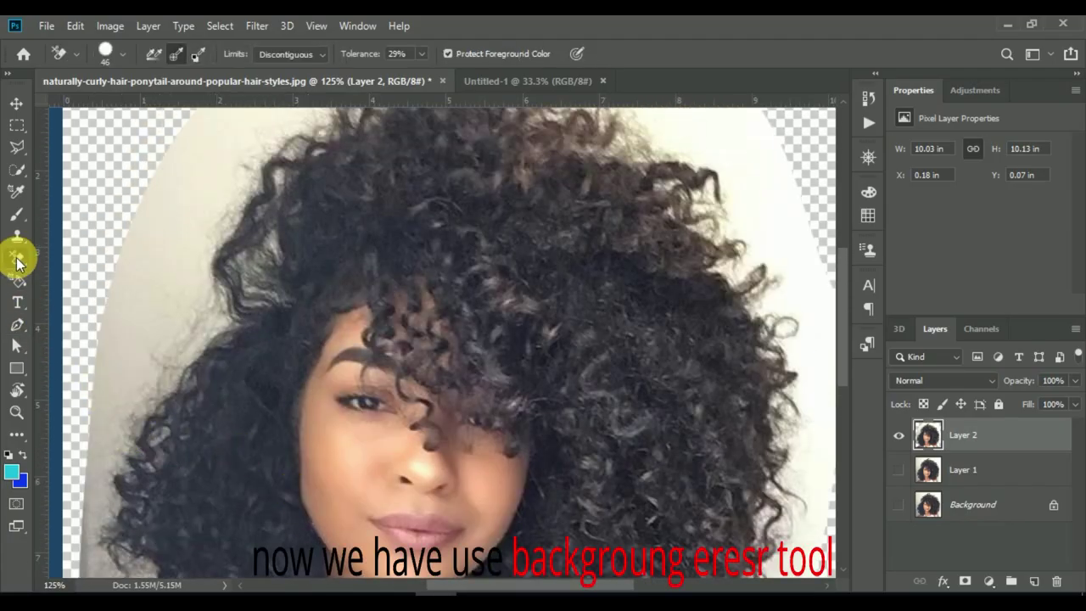
Step: Switch to the Background Eraser with Sampling: Once and Discontiguous limits
{"action": "right_click", "coordinate": [30, 260]}
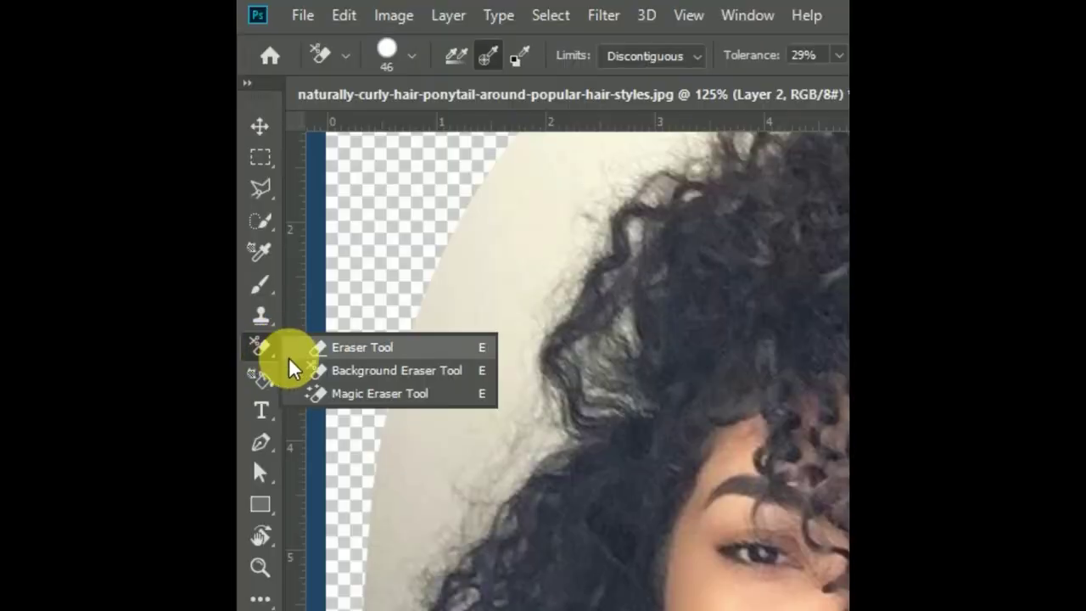
{"action": "left_click", "coordinate": [323, 376]}
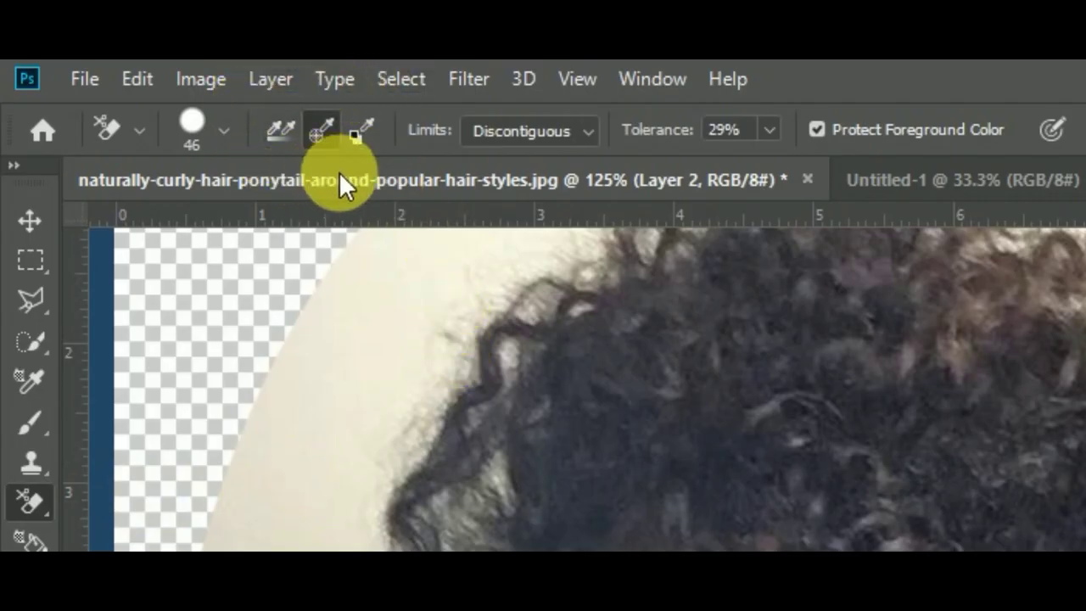
{"action": "left_click", "coordinate": [327, 128]}
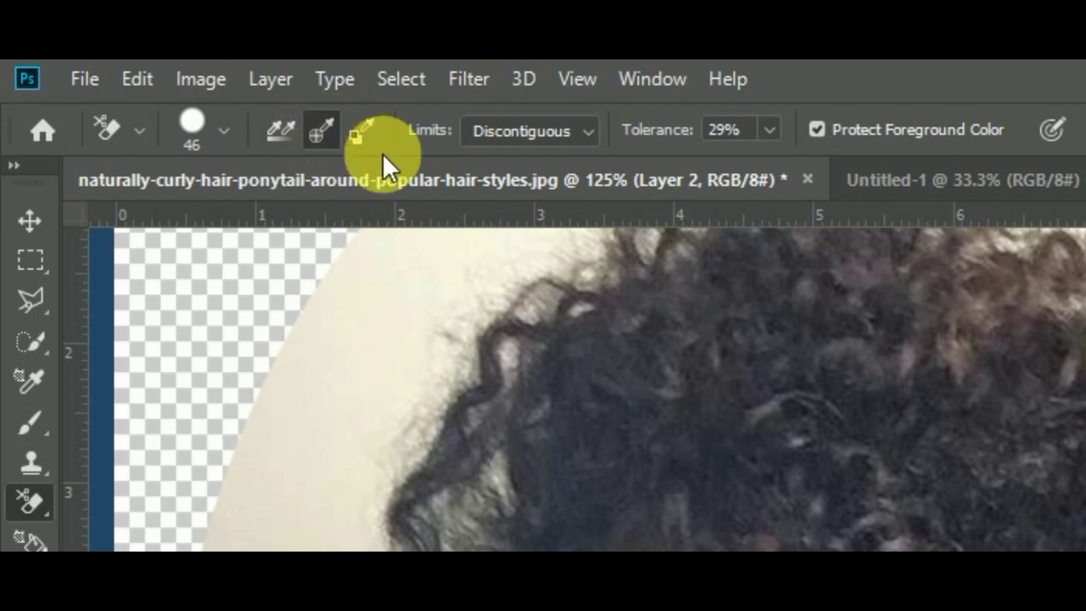
{"action": "left_click", "coordinate": [590, 129]}
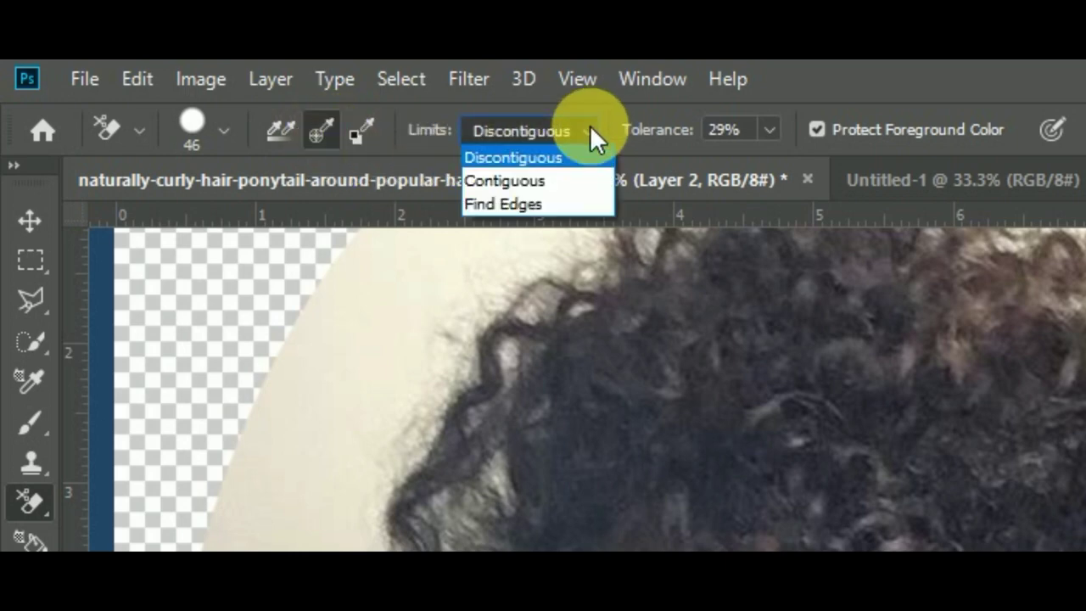
{"action": "left_click", "coordinate": [551, 157]}
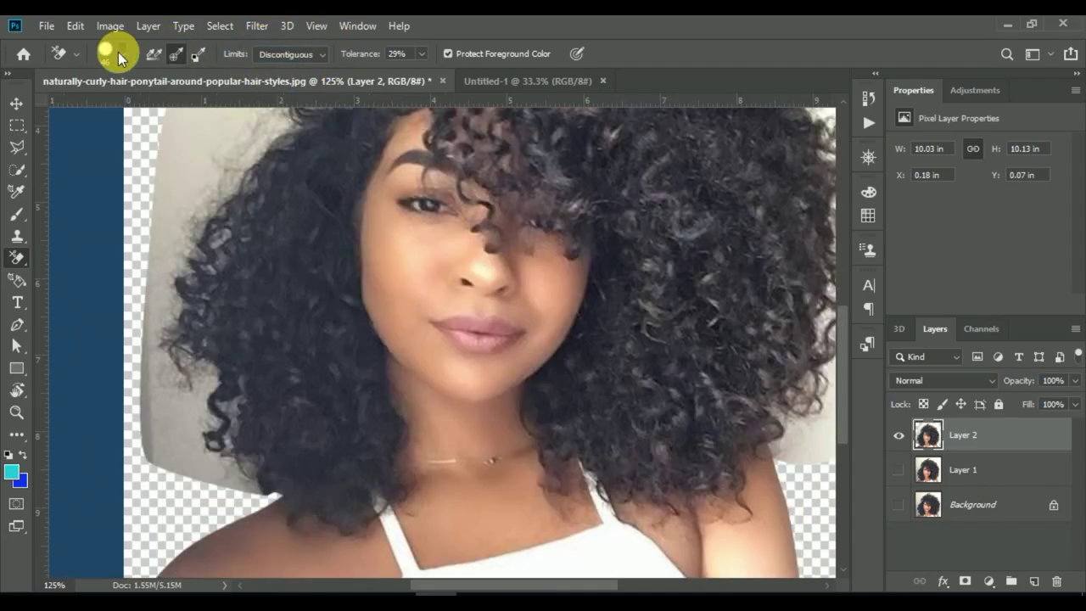
{"action": "left_click", "coordinate": [107, 52]}
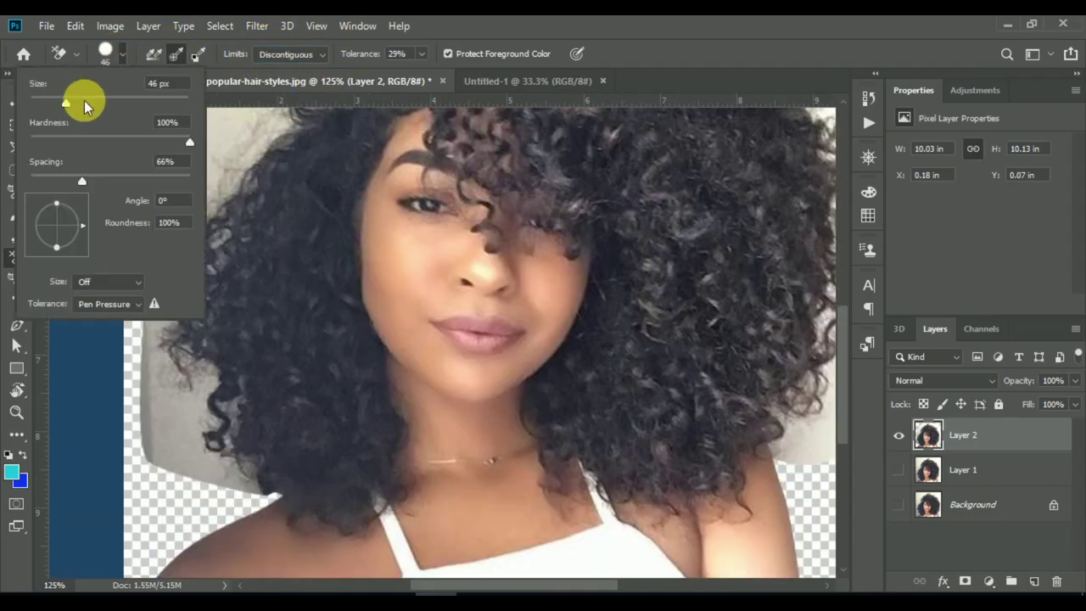
Step: Resize the Background Eraser brush to 39 px and check its tolerance setting
{"action": "left_click_drag", "start_coordinate": [47, 101], "coordinate": [69, 102]}
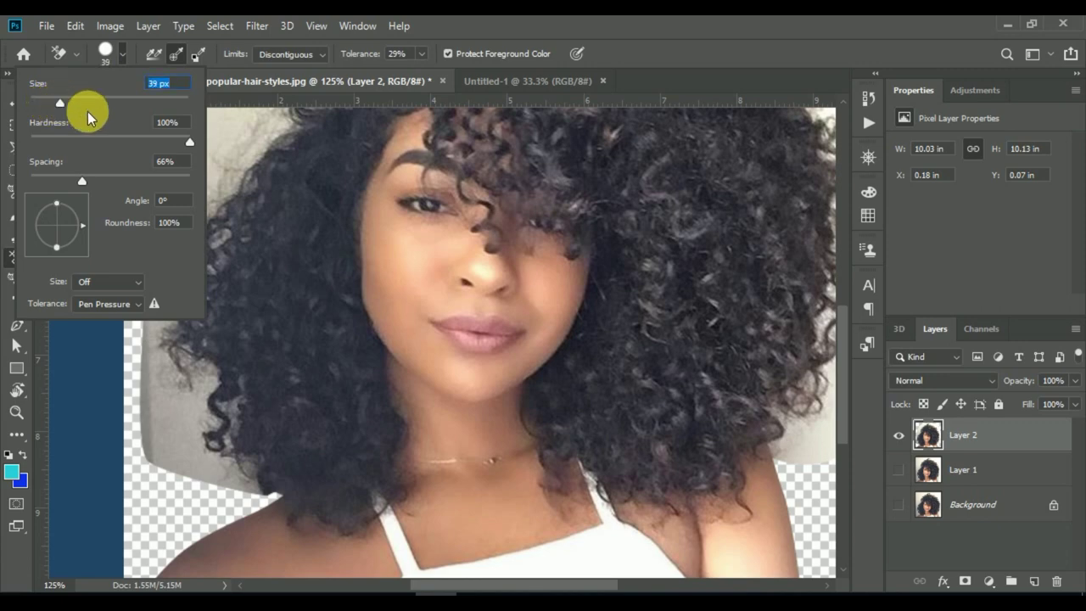
{"action": "left_click", "coordinate": [227, 130]}
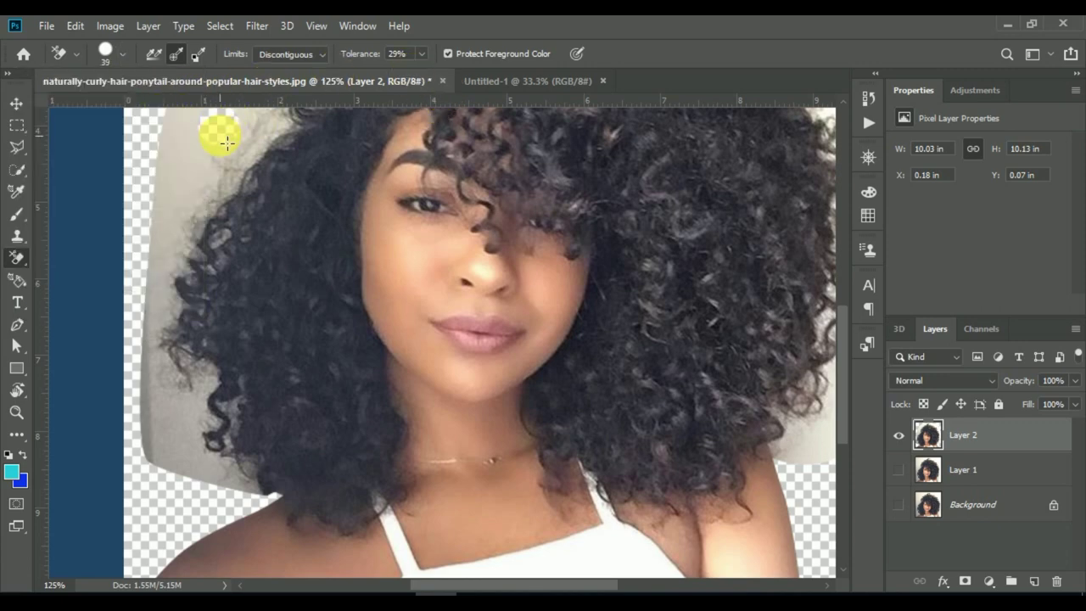
{"action": "scroll", "coordinate": [226, 152], "scroll_direction": "up", "scroll_amount": 2}
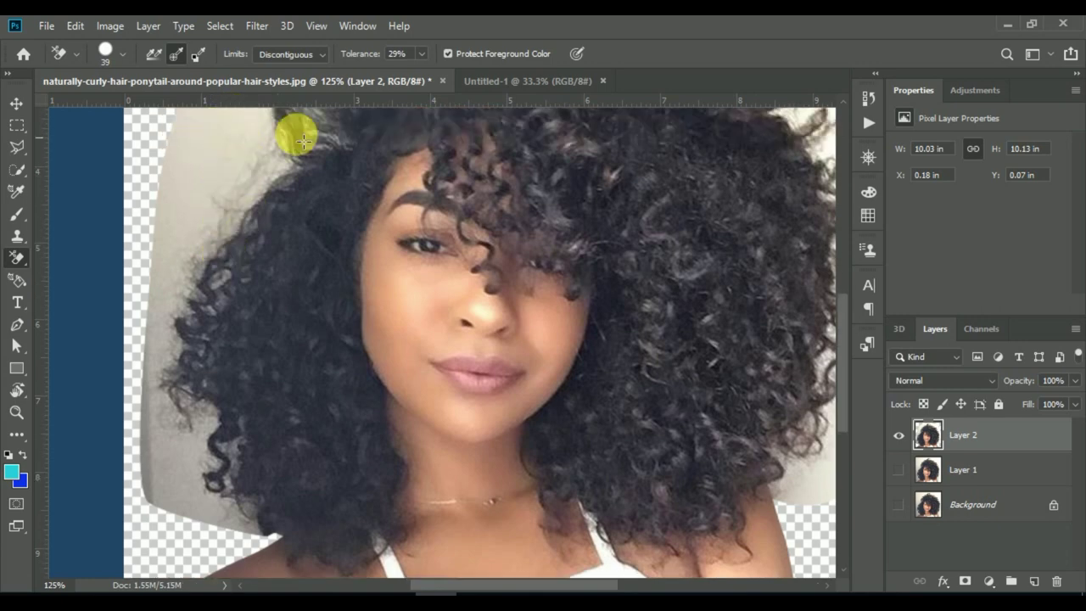
{"action": "left_click", "coordinate": [418, 52]}
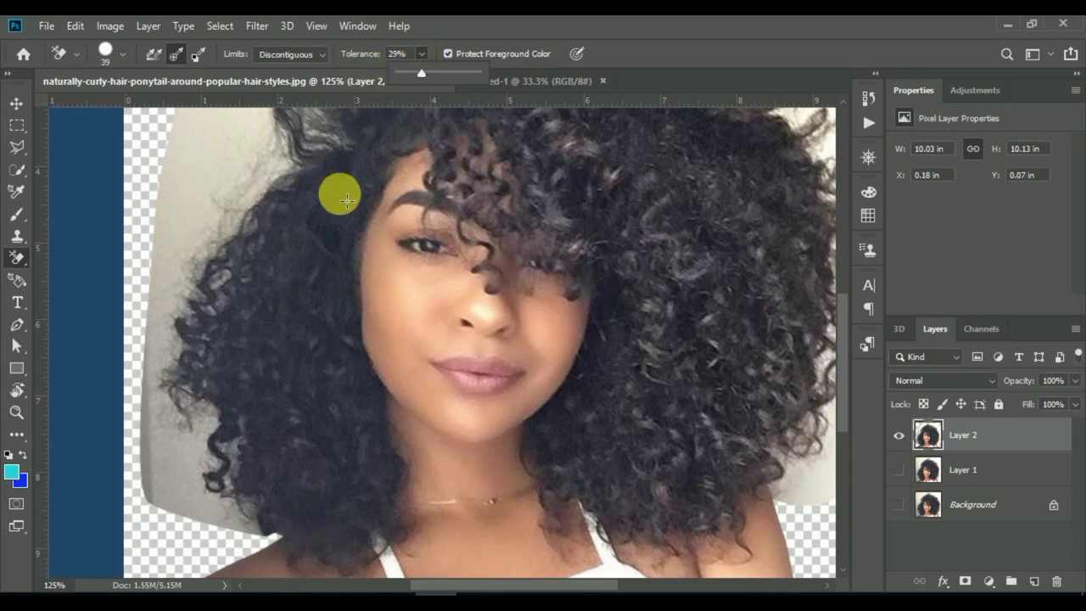
{"action": "scroll", "coordinate": [344, 183], "scroll_direction": "up", "scroll_amount": 1}
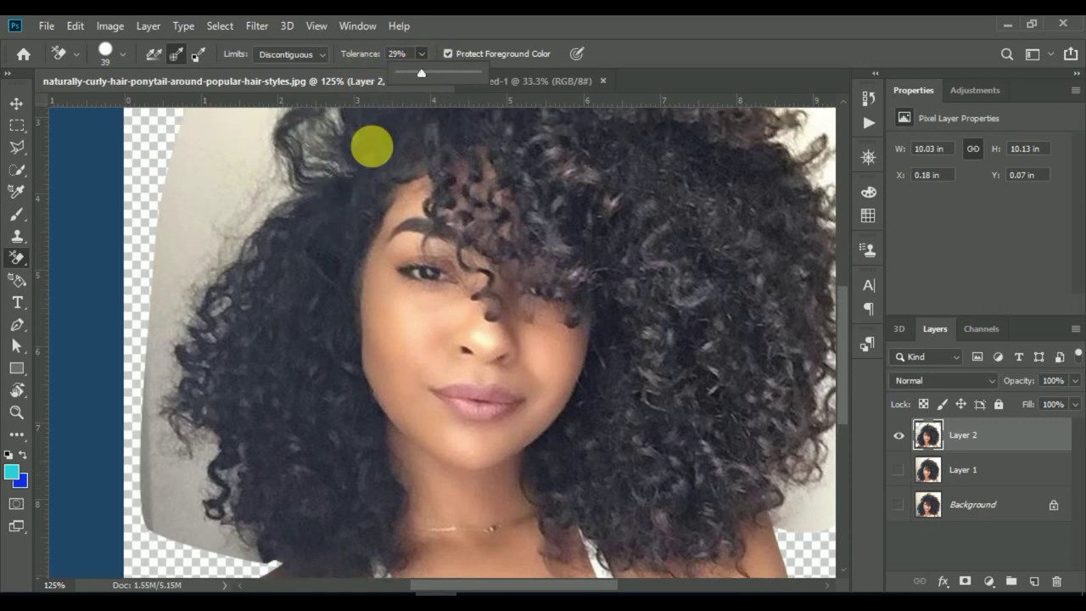
{"action": "scroll", "coordinate": [154, 317], "scroll_direction": "down", "scroll_amount": 1}
Step: Erase the grey background along the lower-left and left side of the hair
{"action": "left_click_drag", "start_coordinate": [185, 507], "coordinate": [243, 460]}
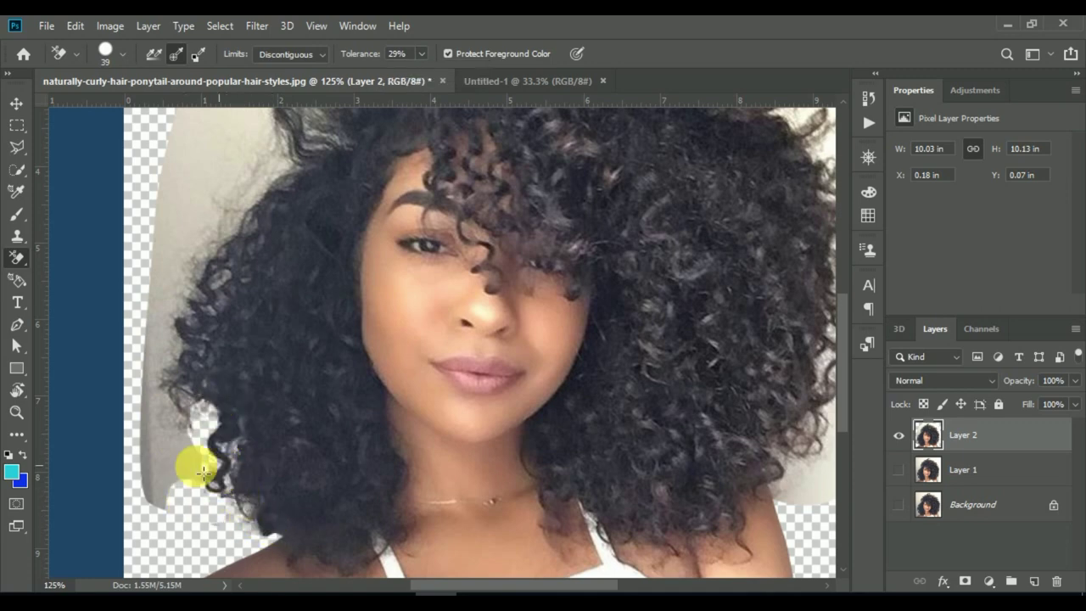
{"action": "mouse_move", "coordinate": [243, 461]}
{"action": "left_mouse_down"}
{"action": "mouse_move", "coordinate": [173, 461]}
{"action": "mouse_move", "coordinate": [150, 436]}
{"action": "mouse_move", "coordinate": [230, 263]}
{"action": "mouse_move", "coordinate": [162, 293]}
{"action": "mouse_move", "coordinate": [322, 242]}
{"action": "mouse_move", "coordinate": [339, 215]}
{"action": "left_mouse_up"}
{"action": "scroll", "coordinate": [178, 269], "scroll_direction": "up", "scroll_amount": 4}
{"action": "scroll", "coordinate": [170, 275], "scroll_direction": "up", "scroll_amount": 1}
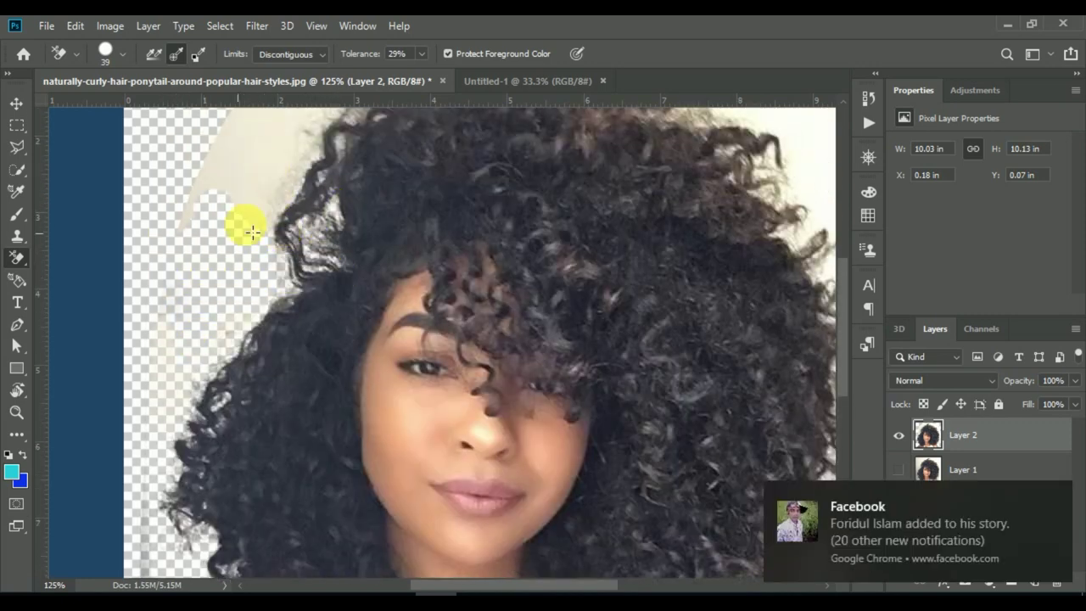
{"action": "scroll", "coordinate": [274, 296], "scroll_direction": "up", "scroll_amount": 1}
{"action": "scroll", "coordinate": [274, 296], "scroll_direction": "up", "scroll_amount": 1}
{"action": "left_click", "coordinate": [1056, 493]}
{"action": "scroll", "coordinate": [265, 316], "scroll_direction": "up", "scroll_amount": 2}
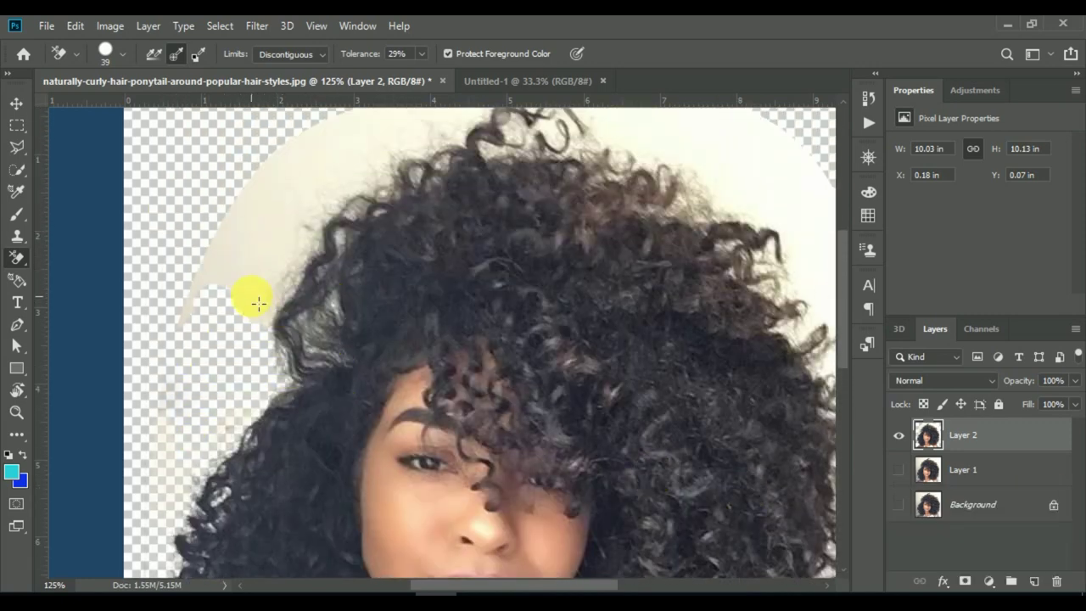
Step: Erase the beige background left of and above the hair and around the top curls
{"action": "left_click_drag", "start_coordinate": [252, 296], "coordinate": [175, 303]}
{"action": "left_click_drag", "start_coordinate": [300, 370], "coordinate": [326, 217]}
{"action": "scroll", "coordinate": [327, 217], "scroll_direction": "up", "scroll_amount": 3}
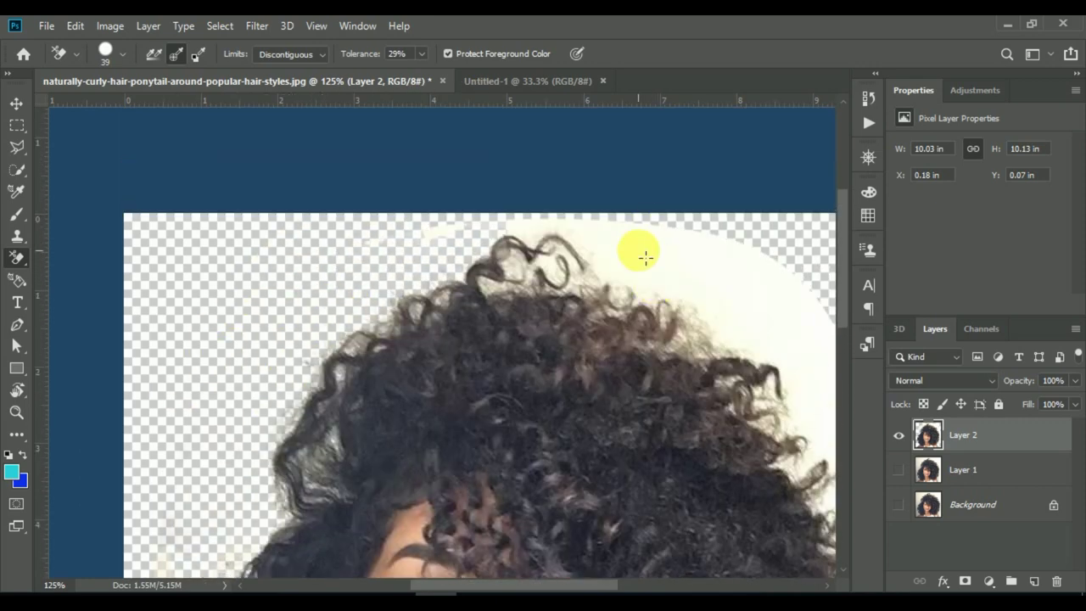
{"action": "mouse_move", "coordinate": [637, 249]}
{"action": "left_mouse_down"}
{"action": "mouse_move", "coordinate": [429, 235]}
{"action": "mouse_move", "coordinate": [706, 220]}
{"action": "mouse_move", "coordinate": [585, 255]}
{"action": "mouse_move", "coordinate": [688, 332]}
{"action": "mouse_move", "coordinate": [691, 497]}
{"action": "mouse_move", "coordinate": [679, 449]}
{"action": "mouse_move", "coordinate": [638, 443]}
{"action": "mouse_move", "coordinate": [625, 472]}
{"action": "mouse_move", "coordinate": [684, 300]}
{"action": "mouse_move", "coordinate": [674, 427]}
{"action": "mouse_move", "coordinate": [642, 485]}
{"action": "mouse_move", "coordinate": [611, 492]}
{"action": "mouse_move", "coordinate": [608, 444]}
{"action": "mouse_move", "coordinate": [645, 475]}
{"action": "mouse_move", "coordinate": [606, 497]}
{"action": "mouse_move", "coordinate": [623, 402]}
{"action": "mouse_move", "coordinate": [679, 374]}
{"action": "mouse_move", "coordinate": [684, 321]}
{"action": "left_mouse_up"}
Step: Erase the white haze along the hair's right edge, then zoom out to check the cut-out
{"action": "scroll", "coordinate": [727, 322], "scroll_direction": "down", "scroll_amount": 3}
{"action": "scroll", "coordinate": [727, 322], "scroll_direction": "right", "scroll_amount": 4}
{"action": "scroll", "coordinate": [691, 497], "scroll_direction": "down", "scroll_amount": 3}
{"action": "scroll", "coordinate": [679, 449], "scroll_direction": "down", "scroll_amount": 3}
{"action": "scroll", "coordinate": [686, 454], "scroll_direction": "up", "scroll_amount": 1}
{"action": "scroll", "coordinate": [686, 455], "scroll_direction": "up", "scroll_amount": 1}
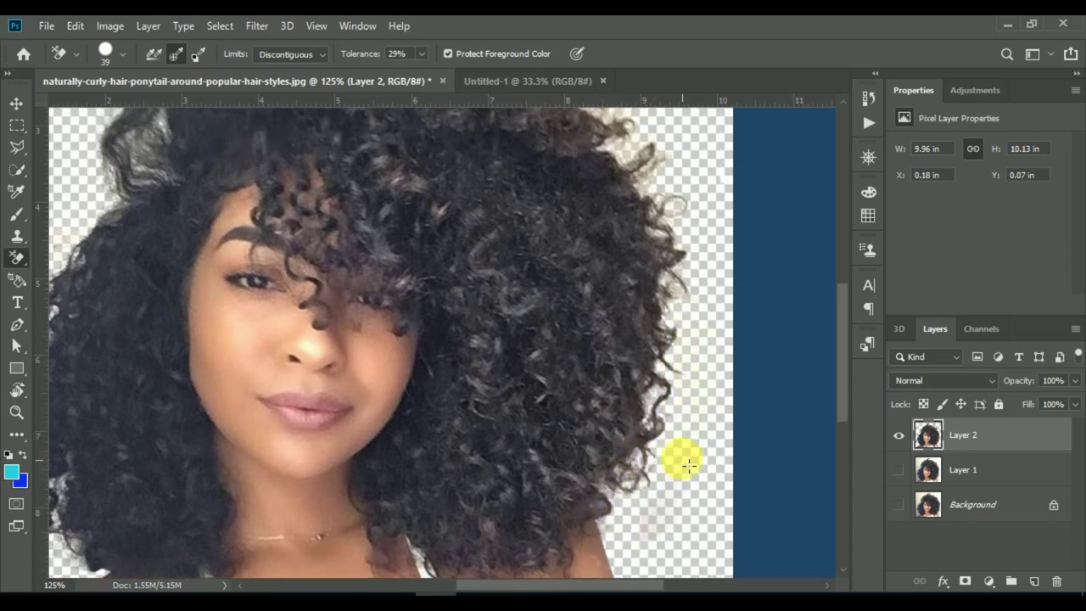
{"action": "left_click_drag", "start_coordinate": [686, 287], "coordinate": [693, 237]}
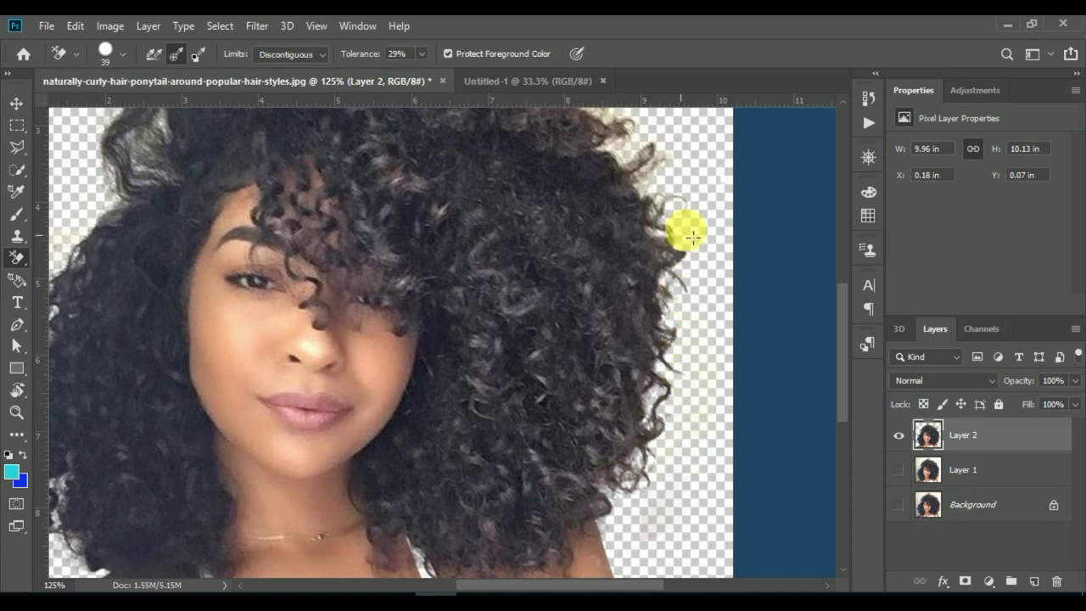
{"action": "scroll", "coordinate": [679, 377], "scroll_direction": "up", "scroll_amount": 1}
{"action": "scroll", "coordinate": [645, 347], "scroll_direction": "up", "scroll_amount": 2}
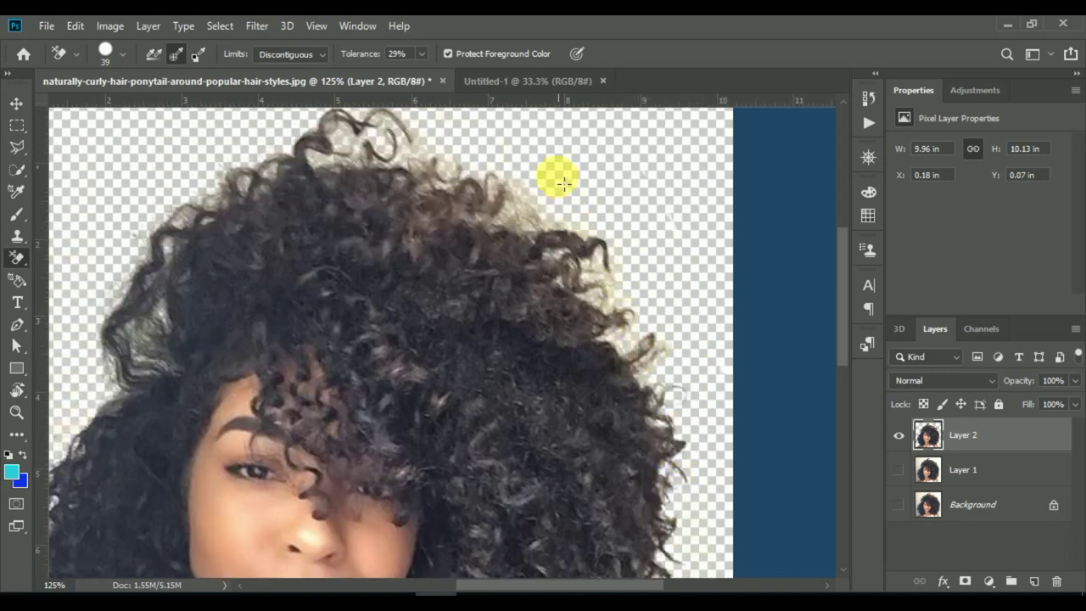
{"action": "scroll", "coordinate": [601, 381], "scroll_direction": "down", "scroll_amount": 2}
{"action": "scroll", "coordinate": [601, 381], "scroll_direction": "down", "scroll_amount": 2}
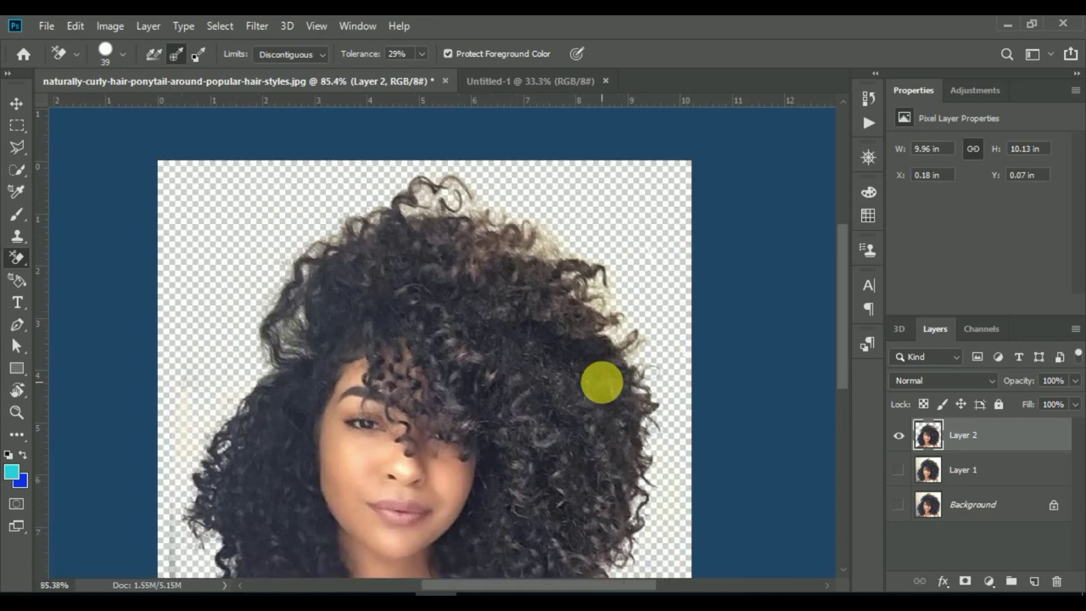
{"action": "scroll", "coordinate": [573, 415], "scroll_direction": "down", "scroll_amount": 2}
{"action": "scroll", "coordinate": [569, 405], "scroll_direction": "down", "scroll_amount": 2}
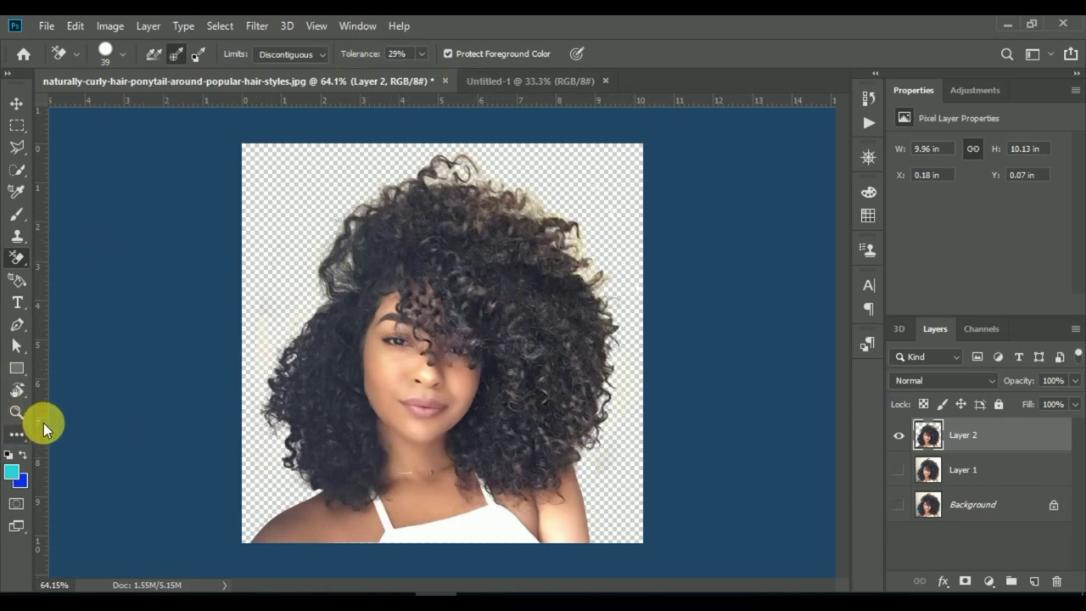
Step: Add a bright green Solid Color fill layer and move it below Layer 2
{"action": "key", "text": "a"}
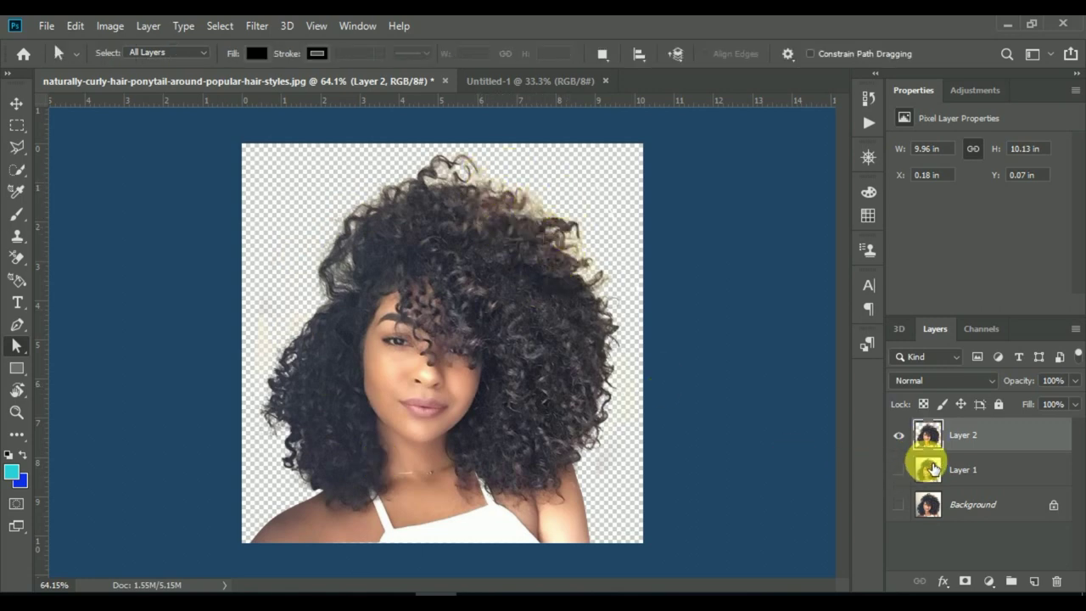
{"action": "left_click", "coordinate": [1035, 583]}
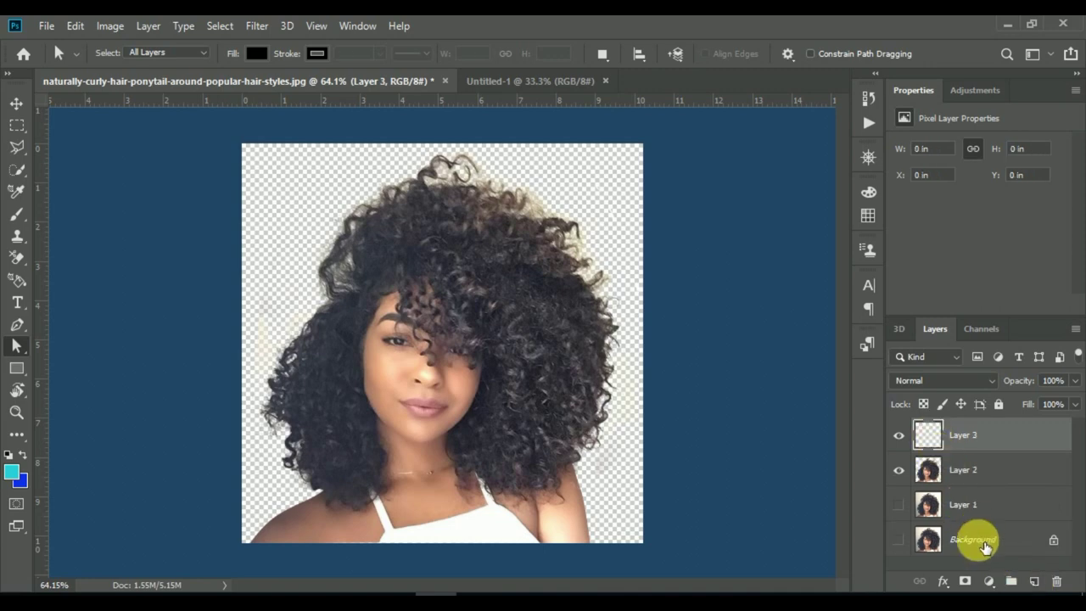
{"action": "left_click", "coordinate": [989, 582]}
{"action": "left_click", "coordinate": [984, 283]}
{"action": "type", "text": "10f230"}
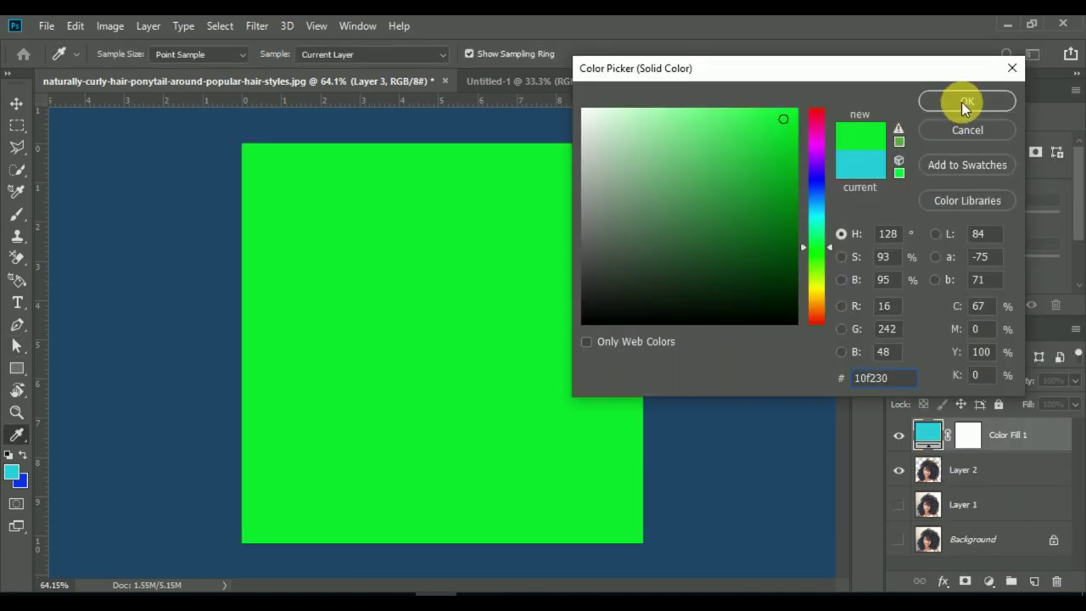
{"action": "key", "text": "Return"}
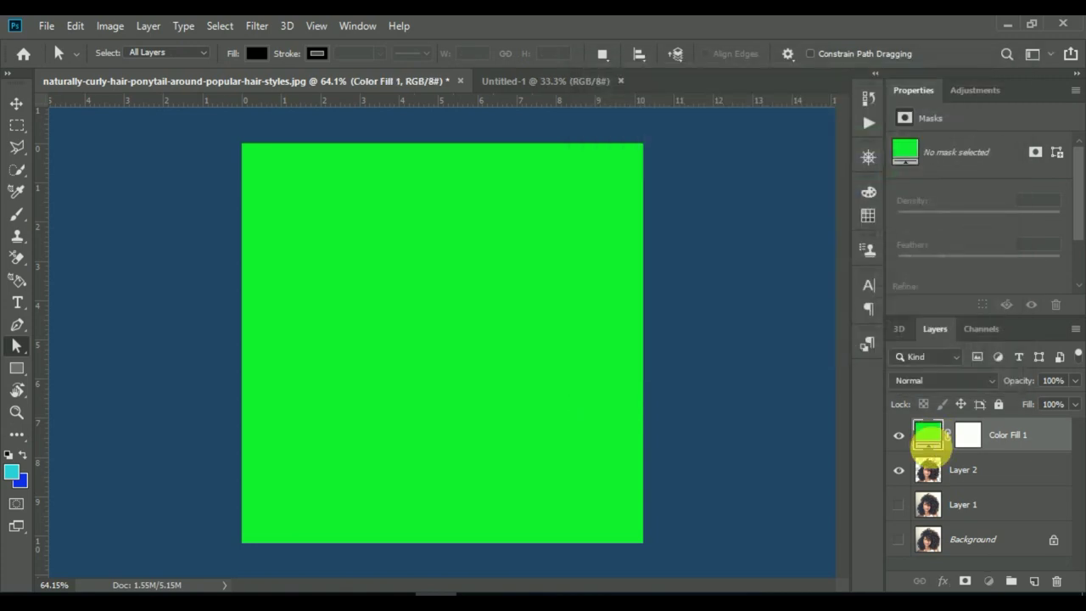
{"action": "left_click_drag", "start_coordinate": [927, 437], "coordinate": [927, 476]}
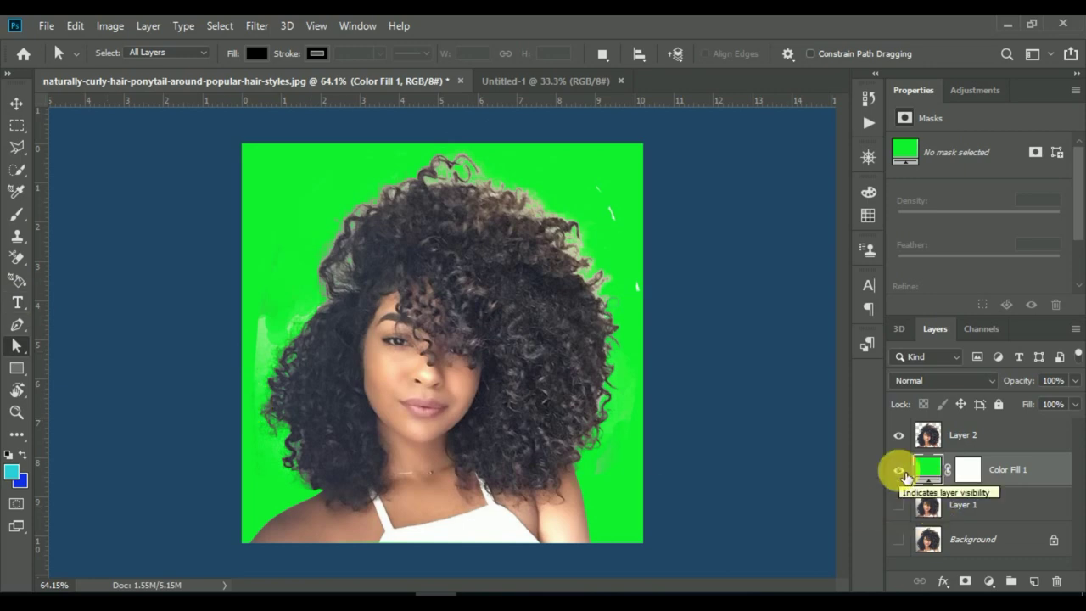
Step: Hide the green fill to view the cutout on transparency and select the Background Eraser
{"action": "scroll", "coordinate": [302, 433], "scroll_direction": "up", "scroll_amount": 2}
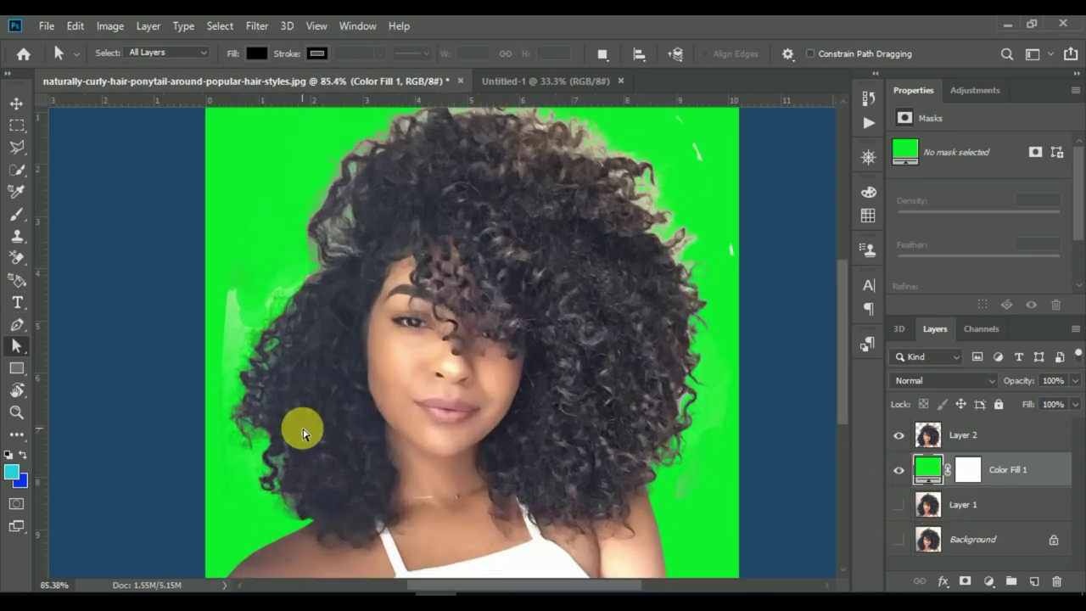
{"action": "left_click", "coordinate": [902, 474]}
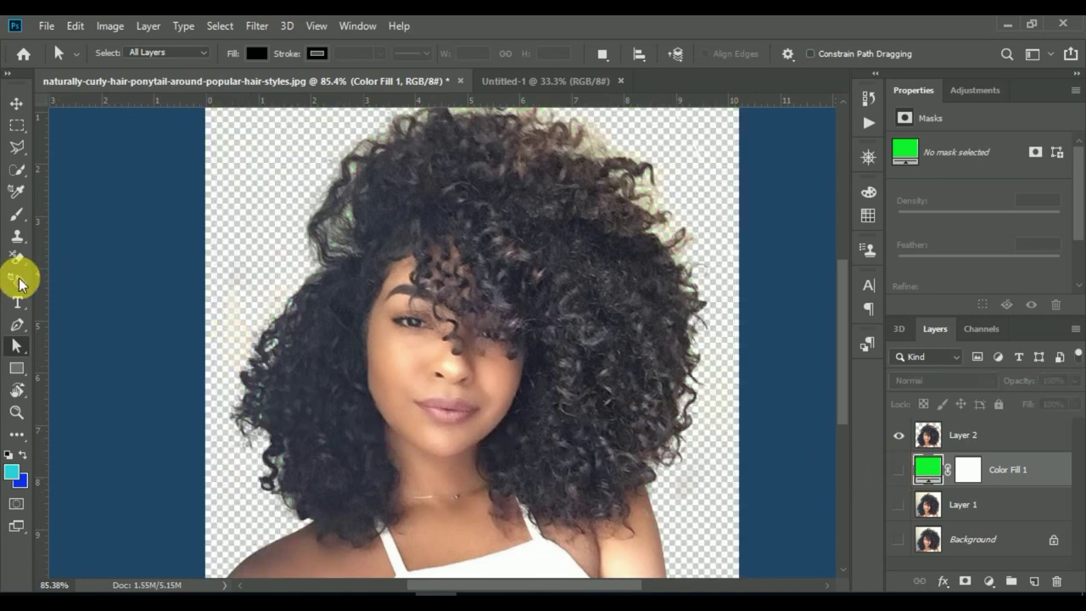
{"action": "right_click", "coordinate": [17, 257]}
{"action": "left_click", "coordinate": [93, 270]}
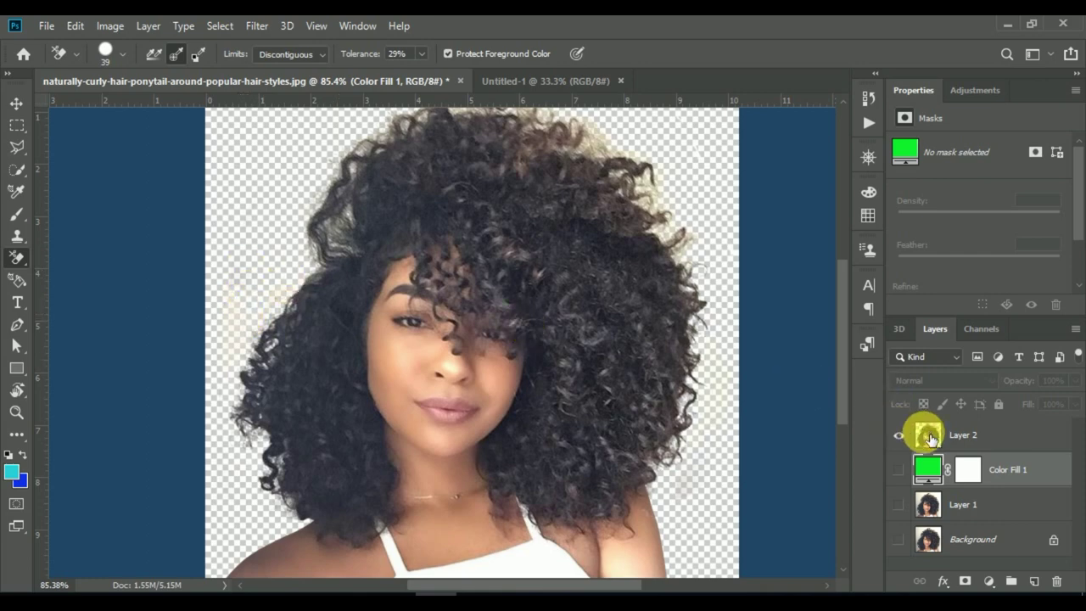
Step: Select Layer 2 and turn the green Color Fill 1 layer back on behind the cutout
{"action": "left_click", "coordinate": [929, 433]}
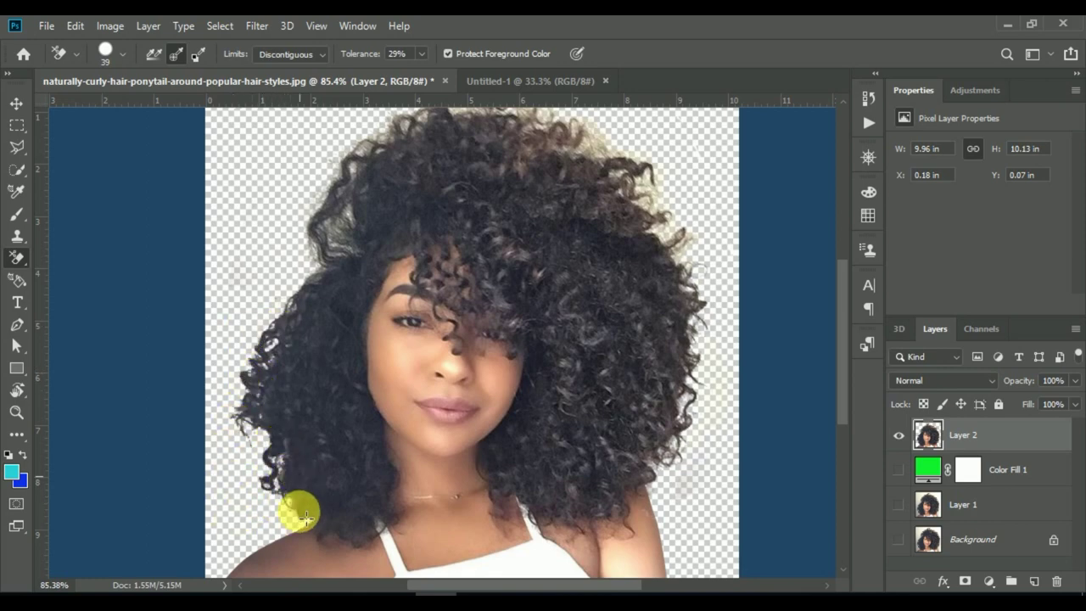
{"action": "scroll", "coordinate": [259, 531], "scroll_direction": "up", "scroll_amount": 2}
{"action": "scroll", "coordinate": [259, 531], "scroll_direction": "up", "scroll_amount": 1}
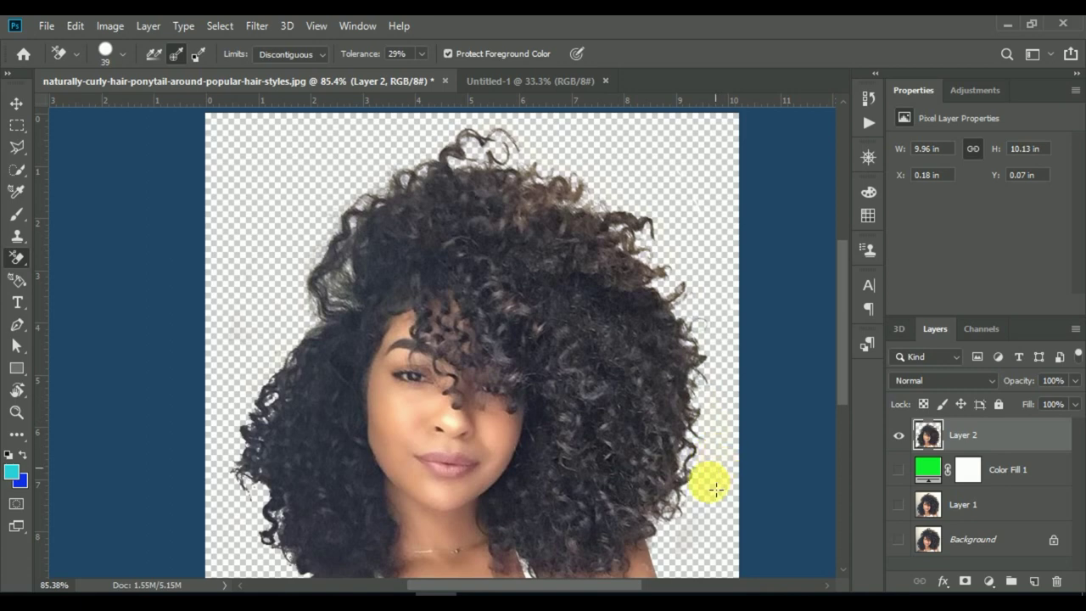
{"action": "left_click", "coordinate": [898, 469]}
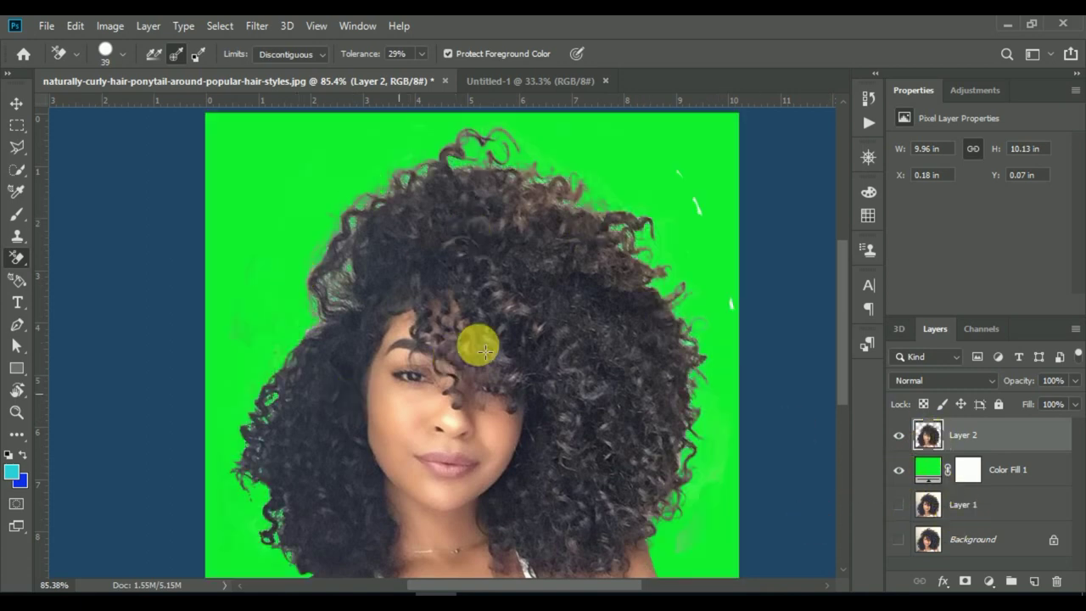
{"action": "scroll", "coordinate": [373, 432], "scroll_direction": "down", "scroll_amount": 3}
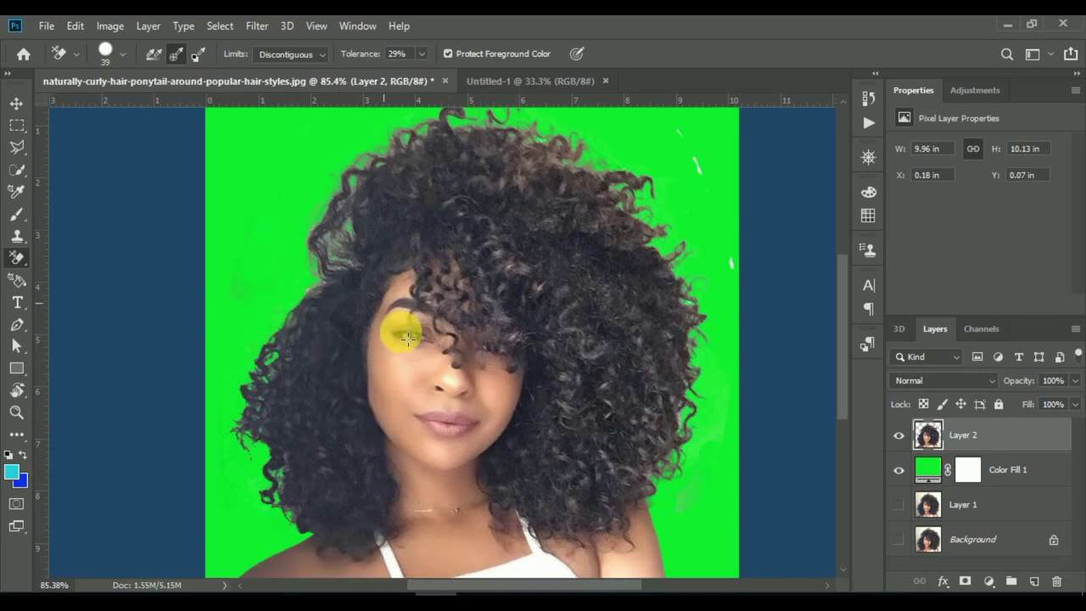
{"action": "scroll", "coordinate": [414, 358], "scroll_direction": "up", "scroll_amount": 2}
{"action": "scroll", "coordinate": [416, 362], "scroll_direction": "up", "scroll_amount": 2}
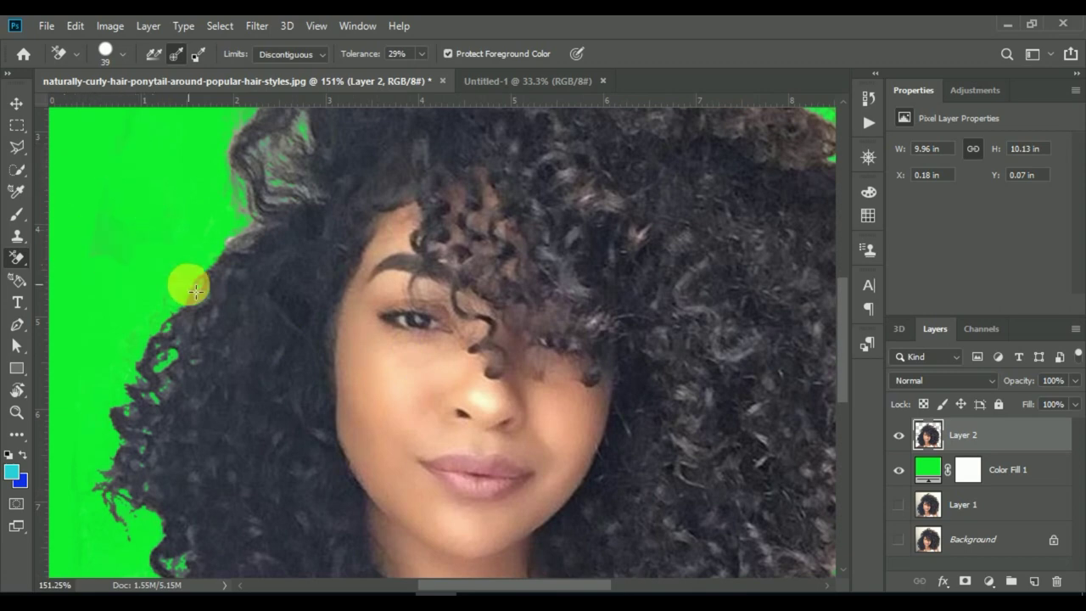
{"action": "left_click_drag", "start_coordinate": [160, 228], "coordinate": [262, 371]}
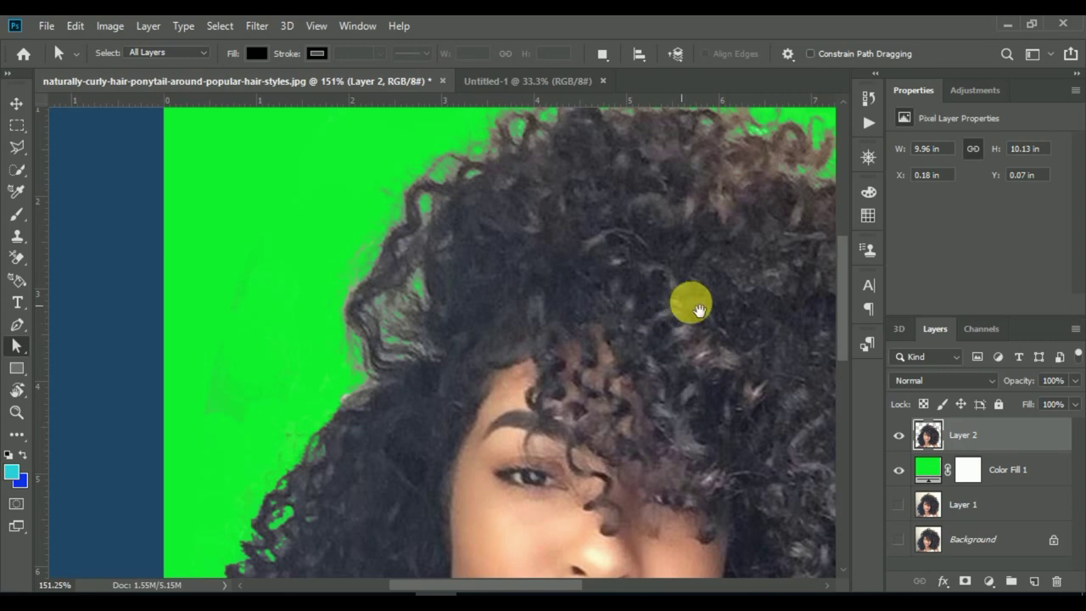
{"action": "left_click_drag", "start_coordinate": [590, 327], "coordinate": [276, 359]}
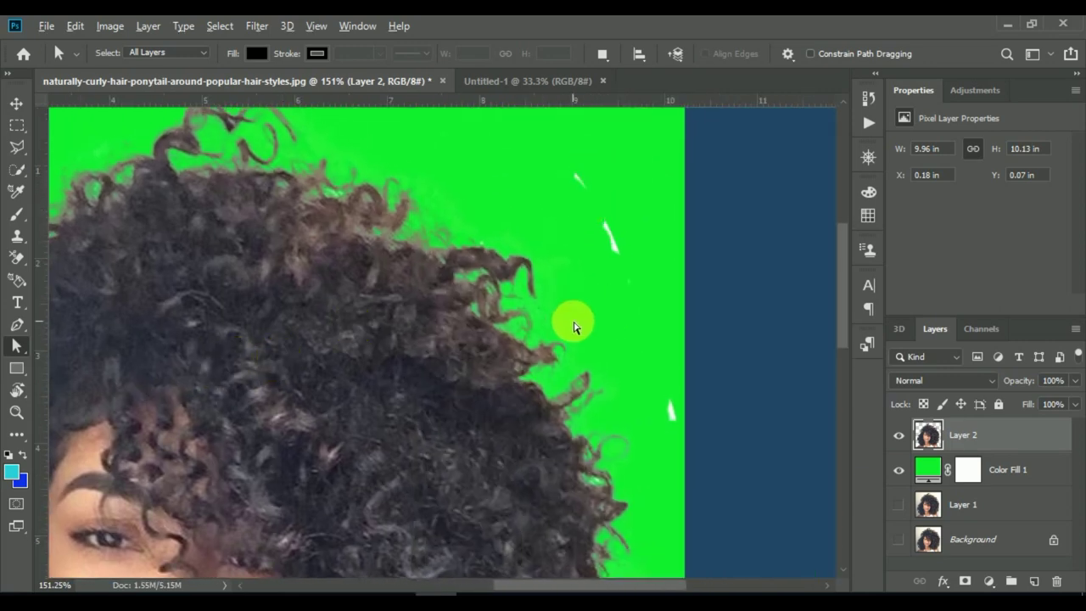
{"action": "scroll", "coordinate": [583, 329], "scroll_direction": "down", "scroll_amount": 3}
{"action": "scroll", "coordinate": [583, 329], "scroll_direction": "down", "scroll_amount": 1}
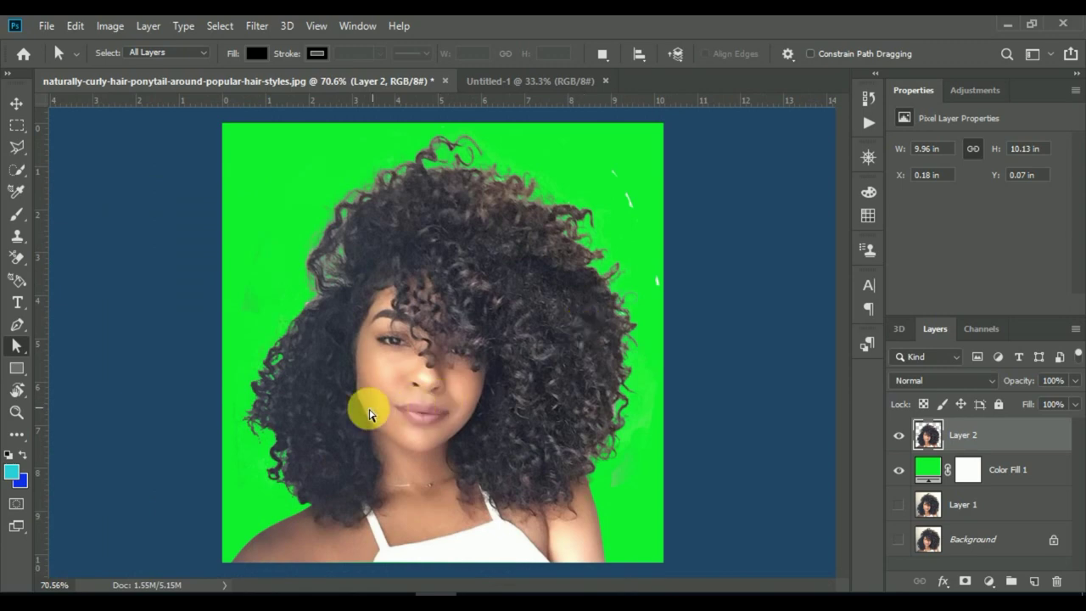
{"action": "scroll", "coordinate": [356, 418], "scroll_direction": "up", "scroll_amount": 2}
{"action": "scroll", "coordinate": [356, 418], "scroll_direction": "up", "scroll_amount": 1}
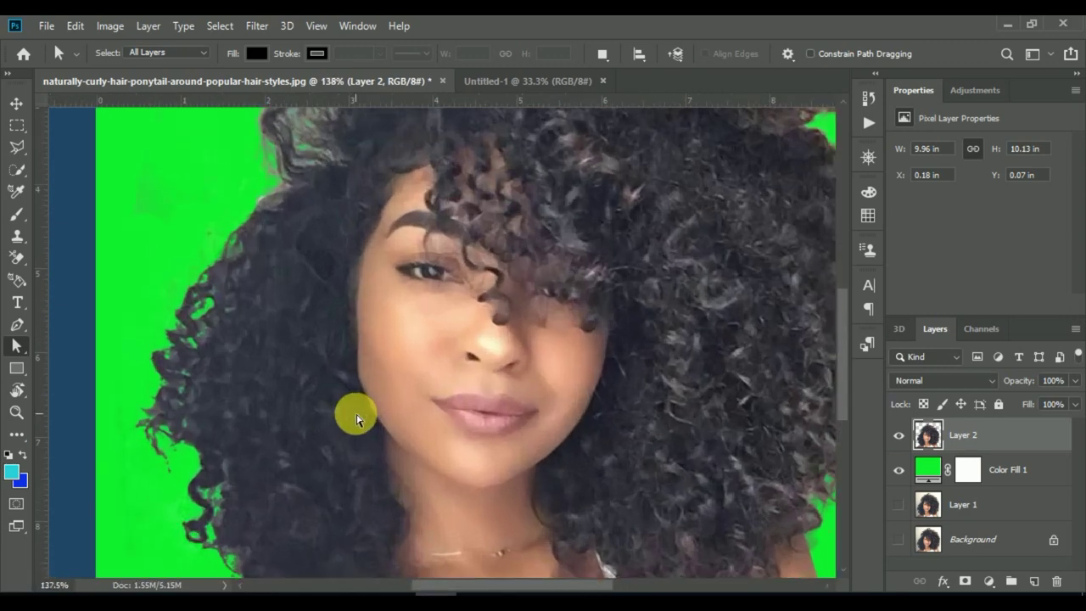
{"action": "scroll", "coordinate": [357, 418], "scroll_direction": "down", "scroll_amount": 3}
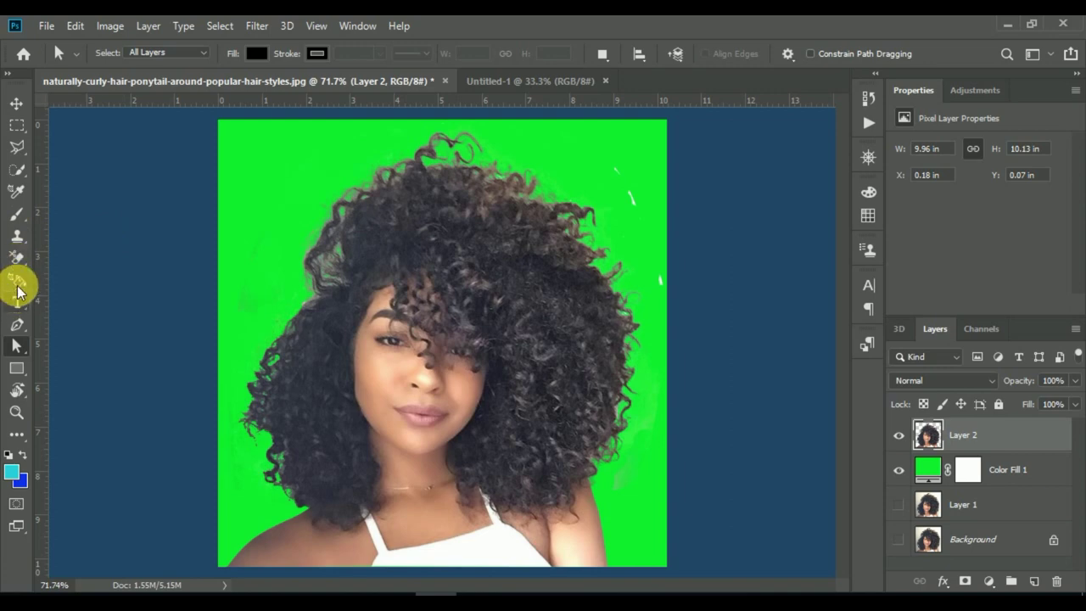
Step: Switch to the standard Eraser on Layer 2 with a 44 px, 100% hardness brush
{"action": "left_click", "coordinate": [17, 258]}
{"action": "left_click", "coordinate": [56, 259]}
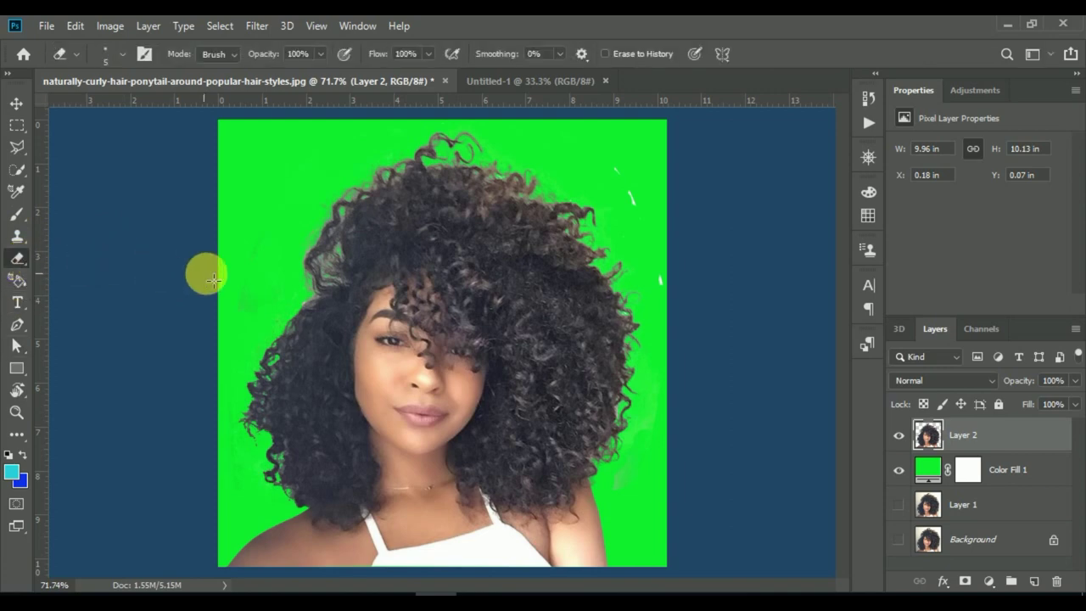
{"action": "left_click", "coordinate": [939, 477]}
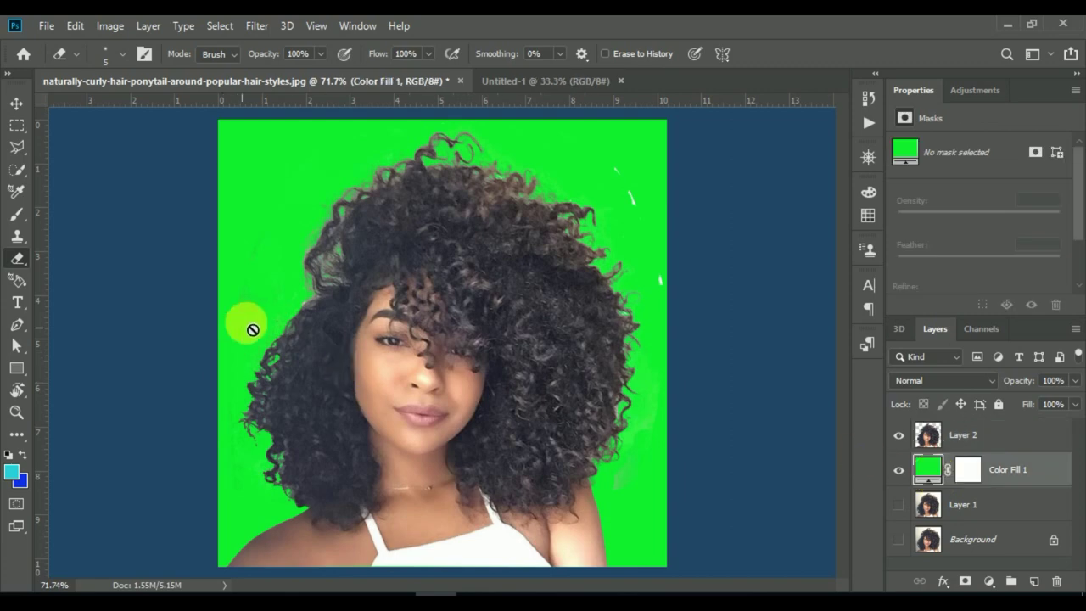
{"action": "left_click", "coordinate": [929, 447]}
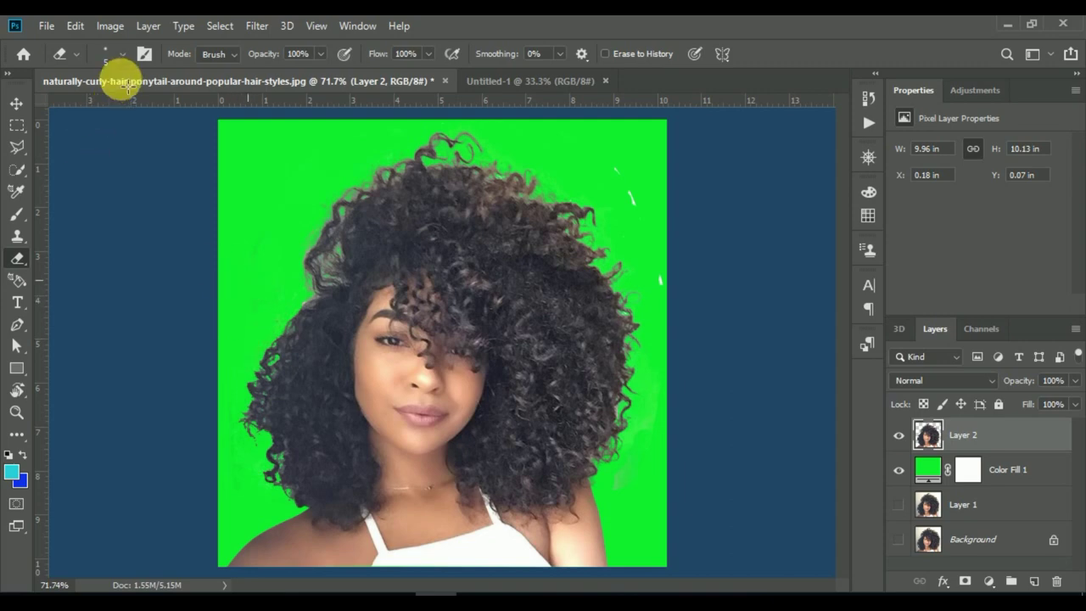
{"action": "left_click", "coordinate": [121, 56]}
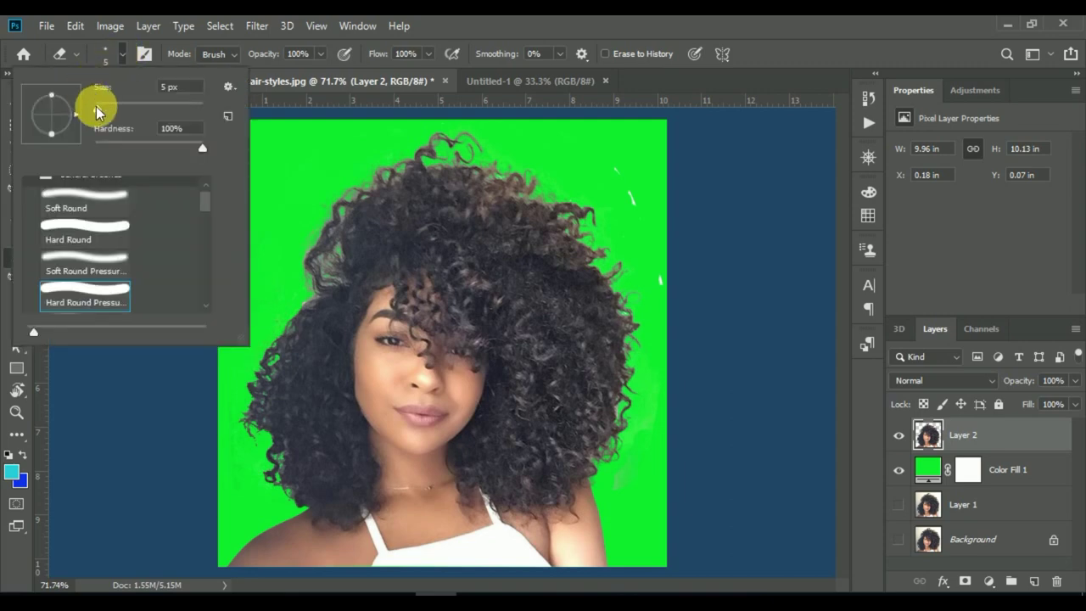
{"action": "left_click_drag", "start_coordinate": [113, 109], "coordinate": [118, 108]}
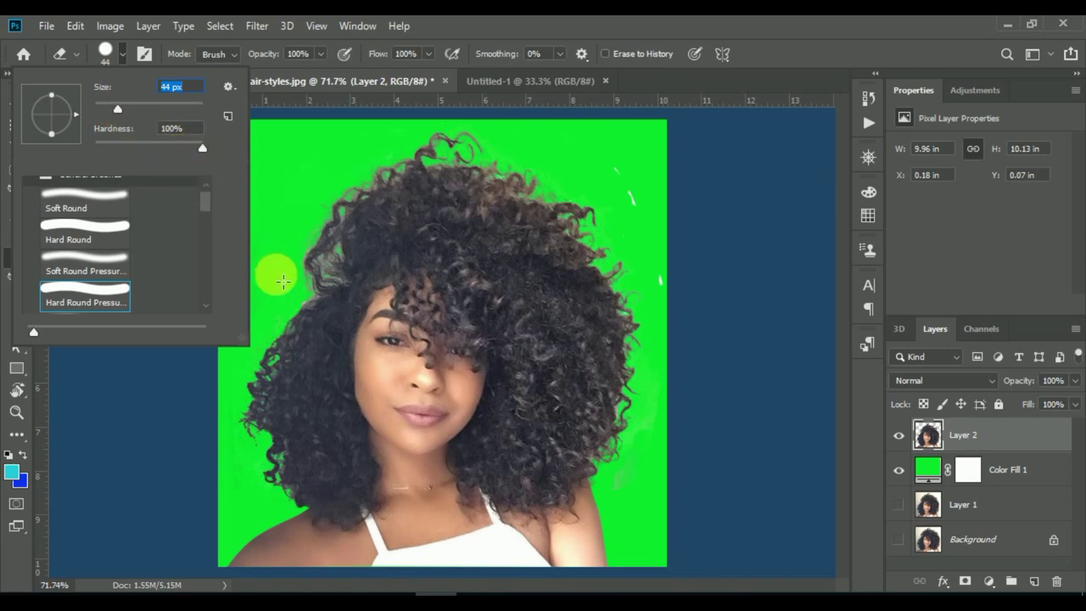
Step: Erase a stray hair strand along the left edge of Layer 2
{"action": "key", "text": "Return"}
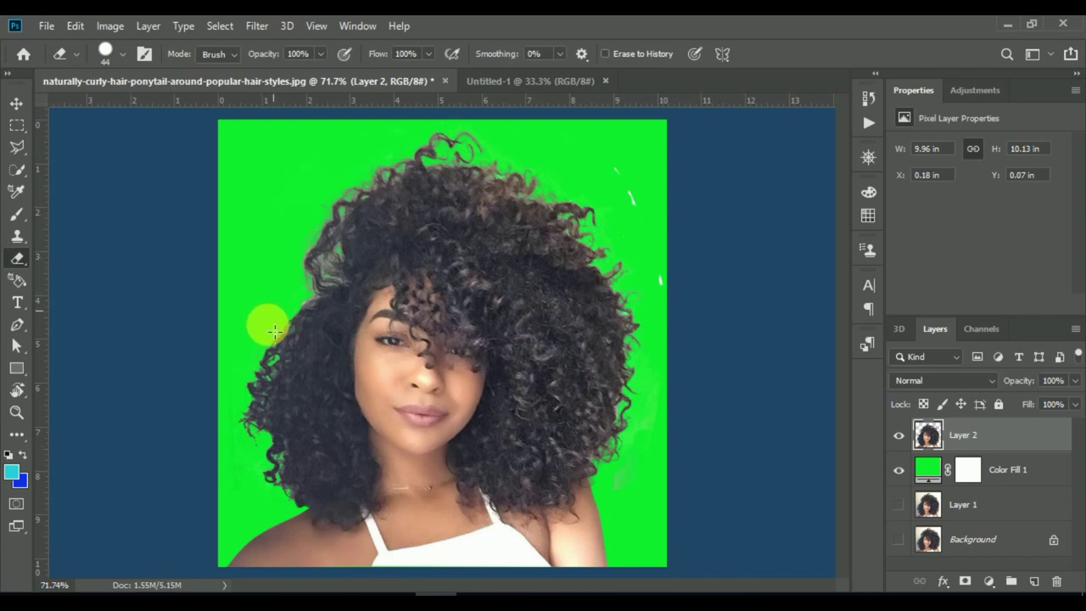
{"action": "scroll", "coordinate": [273, 371], "scroll_direction": "up", "scroll_amount": 1}
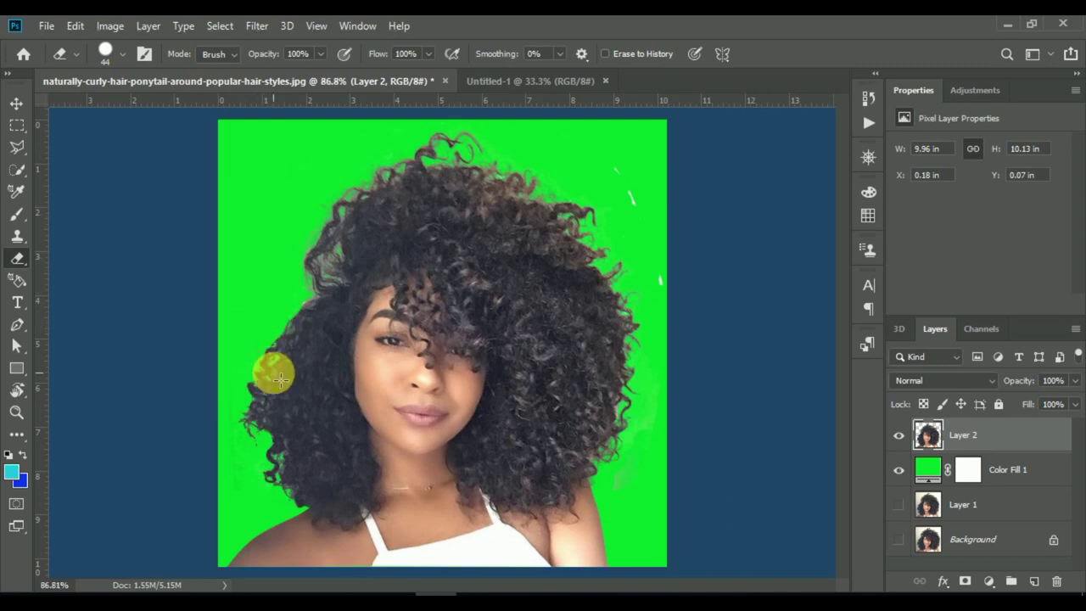
{"action": "scroll", "coordinate": [271, 370], "scroll_direction": "up", "scroll_amount": 2}
{"action": "scroll", "coordinate": [255, 352], "scroll_direction": "up", "scroll_amount": 1}
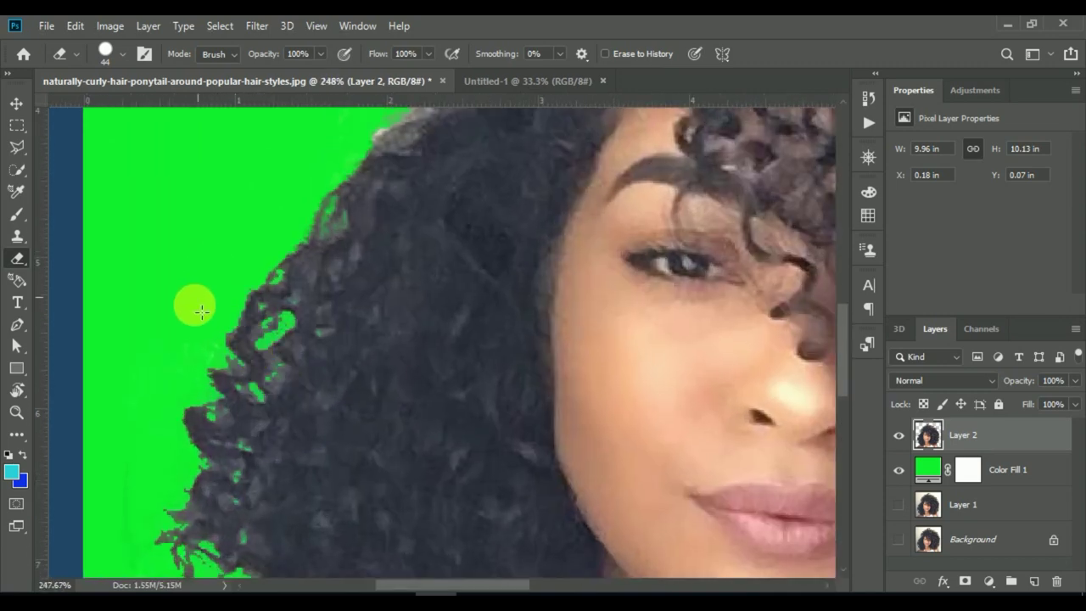
{"action": "scroll", "coordinate": [147, 316], "scroll_direction": "down", "scroll_amount": 2}
{"action": "scroll", "coordinate": [148, 316], "scroll_direction": "down", "scroll_amount": 4}
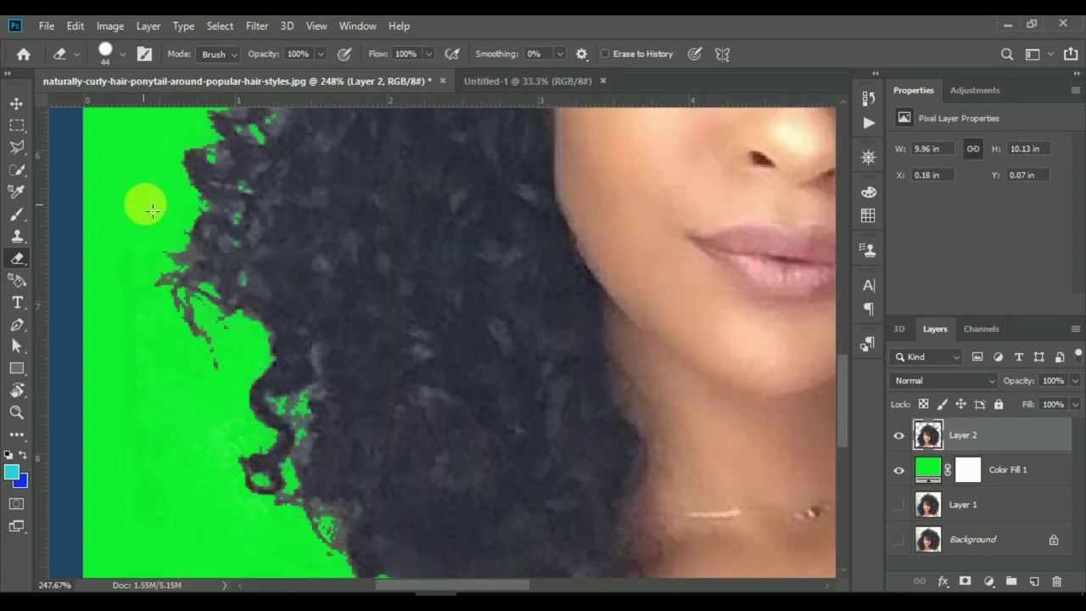
{"action": "mouse_move", "coordinate": [151, 211]}
{"action": "left_mouse_down"}
{"action": "mouse_move", "coordinate": [132, 356]}
{"action": "mouse_move", "coordinate": [159, 483]}
{"action": "left_mouse_up"}
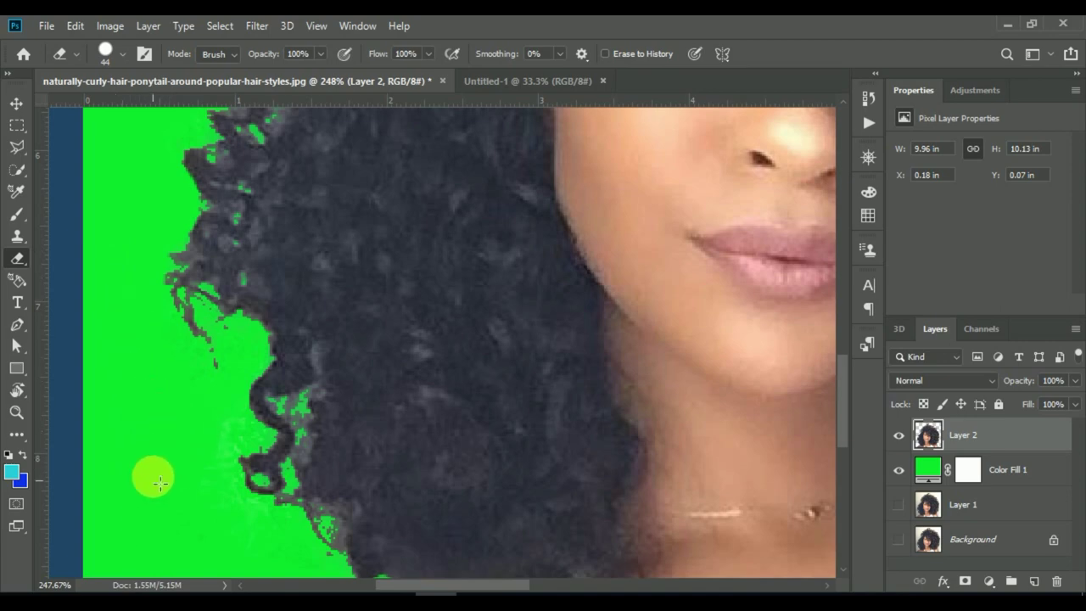
Step: Erase the white specks in the right green area, then switch to Path Selection
{"action": "scroll", "coordinate": [159, 483], "scroll_direction": "down", "scroll_amount": 2}
{"action": "scroll", "coordinate": [161, 480], "scroll_direction": "down", "scroll_amount": 2}
{"action": "scroll", "coordinate": [166, 475], "scroll_direction": "down", "scroll_amount": 2}
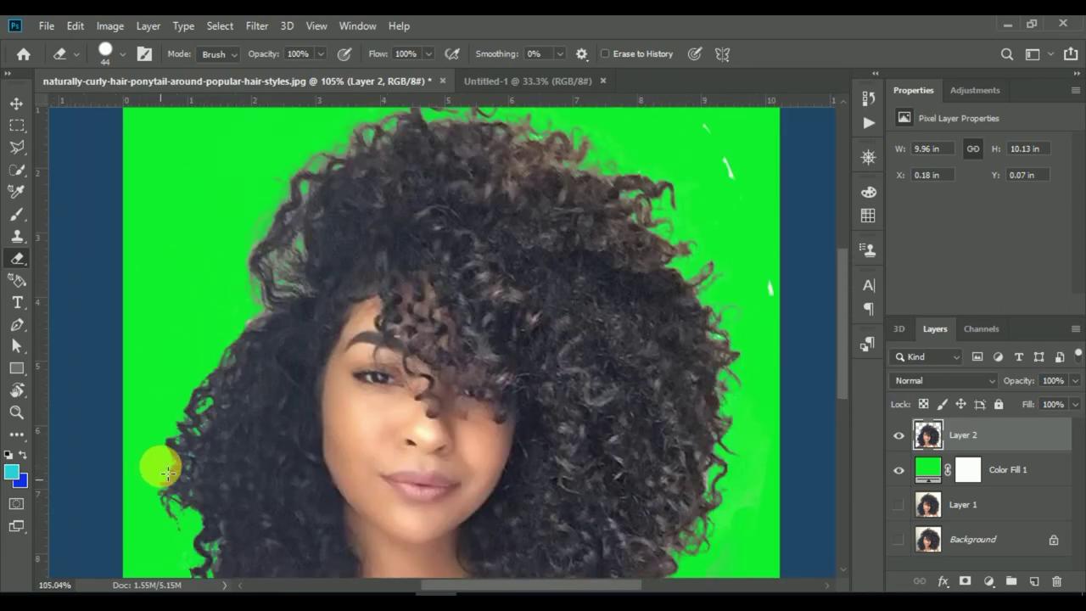
{"action": "scroll", "coordinate": [165, 471], "scroll_direction": "up", "scroll_amount": 2}
{"action": "scroll", "coordinate": [166, 470], "scroll_direction": "up", "scroll_amount": 2}
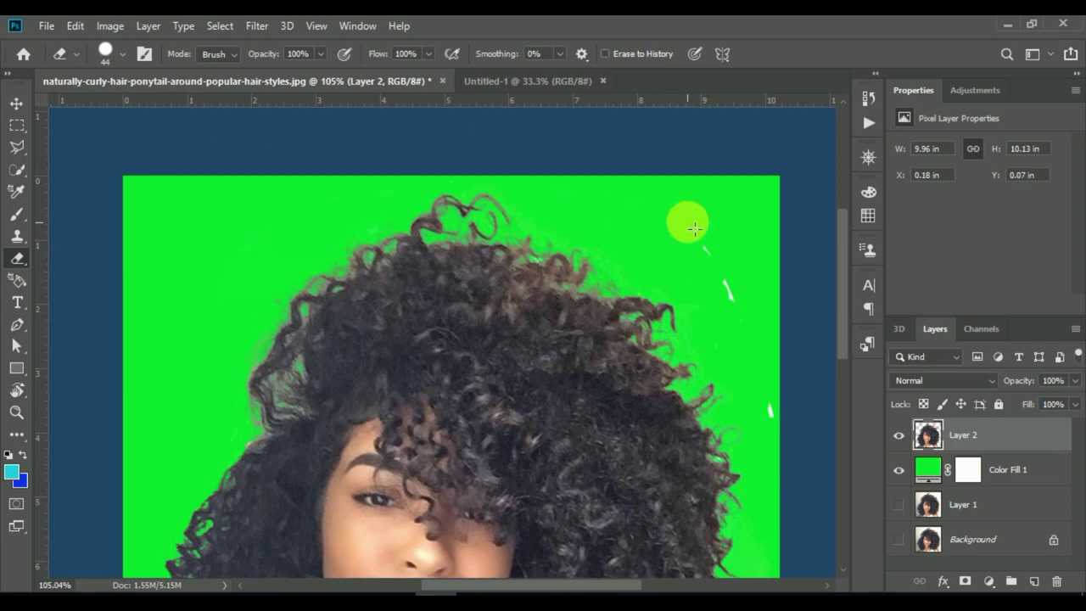
{"action": "mouse_move", "coordinate": [694, 227]}
{"action": "left_mouse_down"}
{"action": "mouse_move", "coordinate": [735, 298]}
{"action": "mouse_move", "coordinate": [787, 458]}
{"action": "left_mouse_up"}
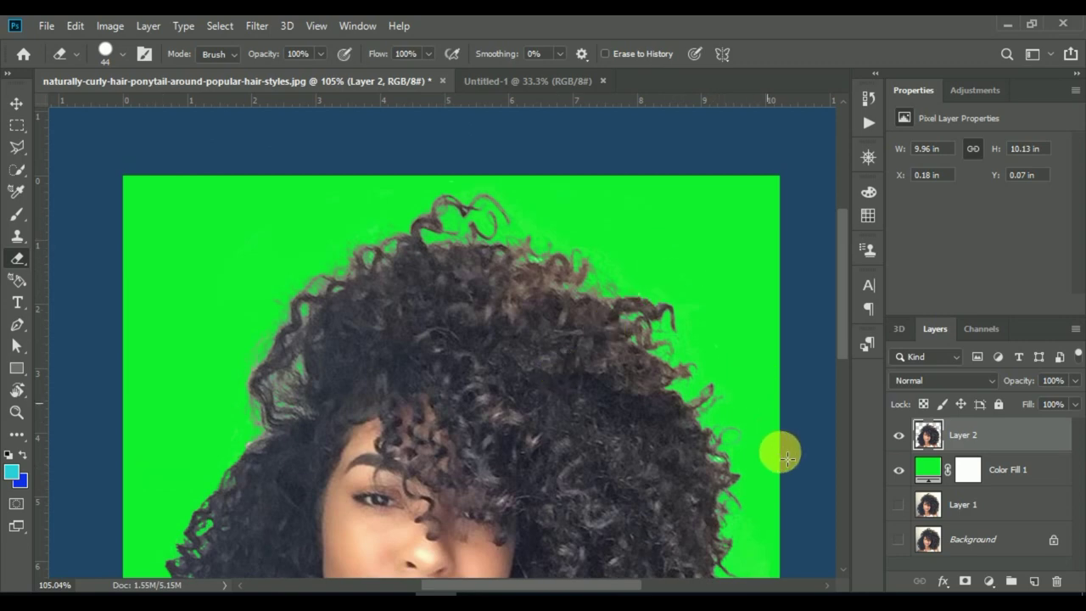
{"action": "scroll", "coordinate": [735, 381], "scroll_direction": "down", "scroll_amount": 2}
{"action": "scroll", "coordinate": [735, 381], "scroll_direction": "down", "scroll_amount": 2}
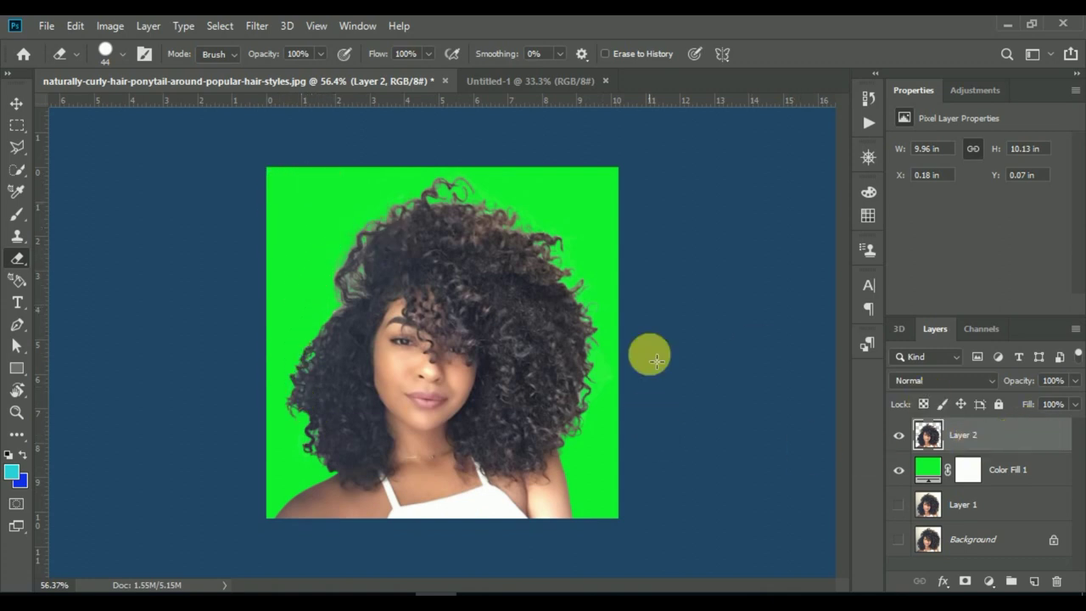
{"action": "key", "text": "a"}
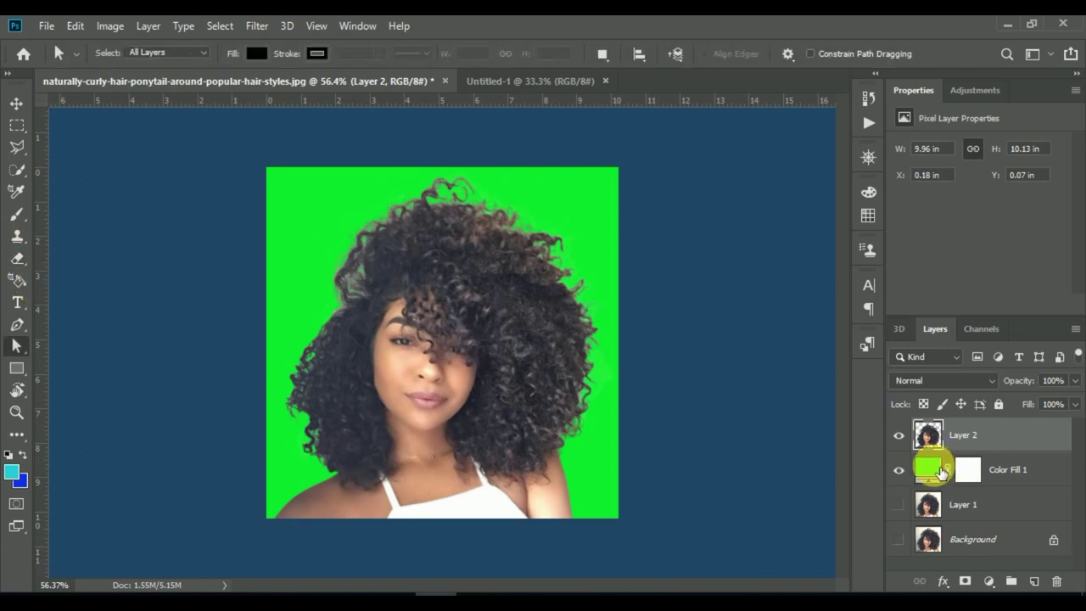
Step: Open Color Fill 1's colour picker and try shifting the fill hue toward cyan
{"action": "left_click", "coordinate": [942, 473]}
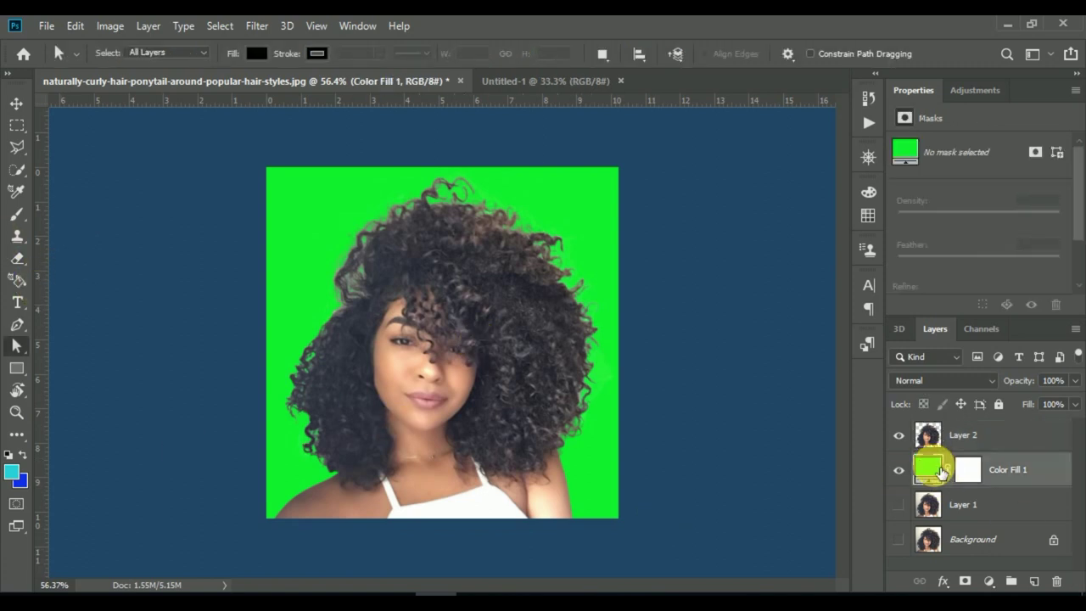
{"action": "double_click", "coordinate": [940, 470]}
{"action": "left_click", "coordinate": [818, 229]}
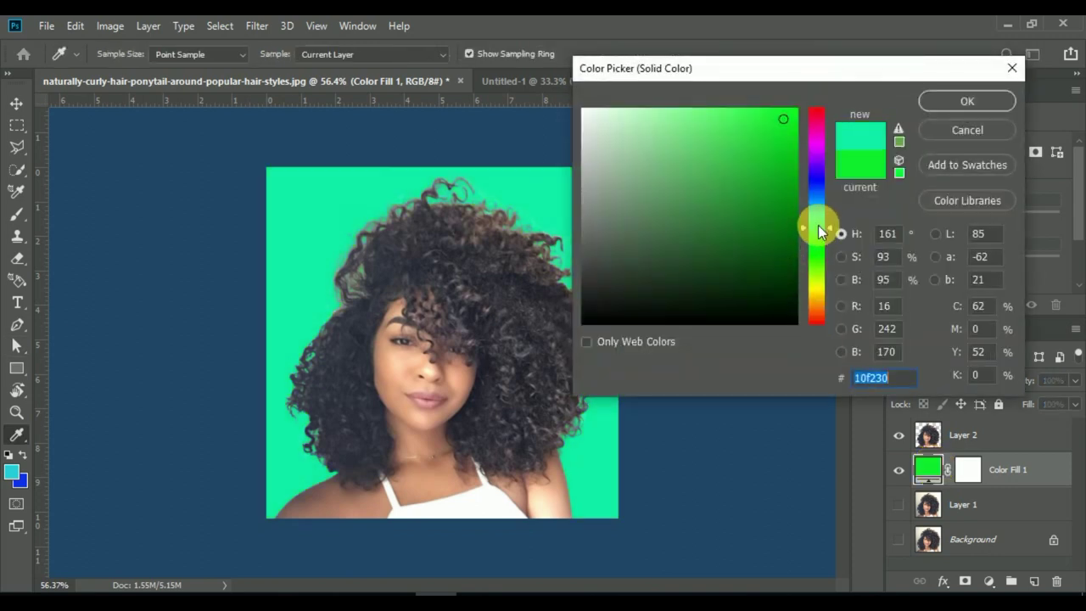
{"action": "left_click_drag", "start_coordinate": [819, 229], "coordinate": [816, 212]}
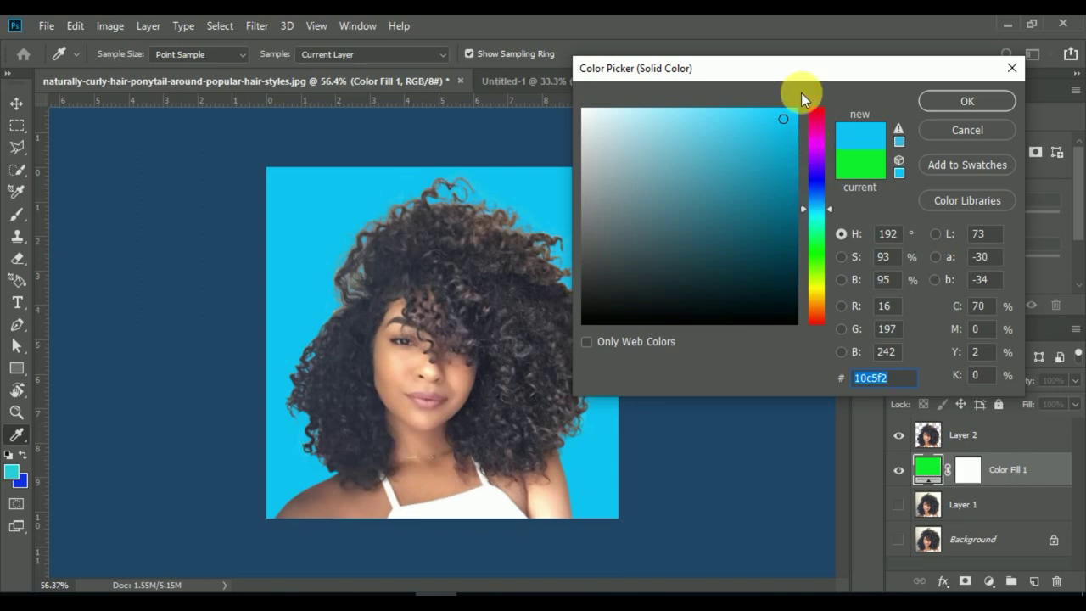
{"action": "left_click_drag", "start_coordinate": [844, 66], "coordinate": [885, 57]}
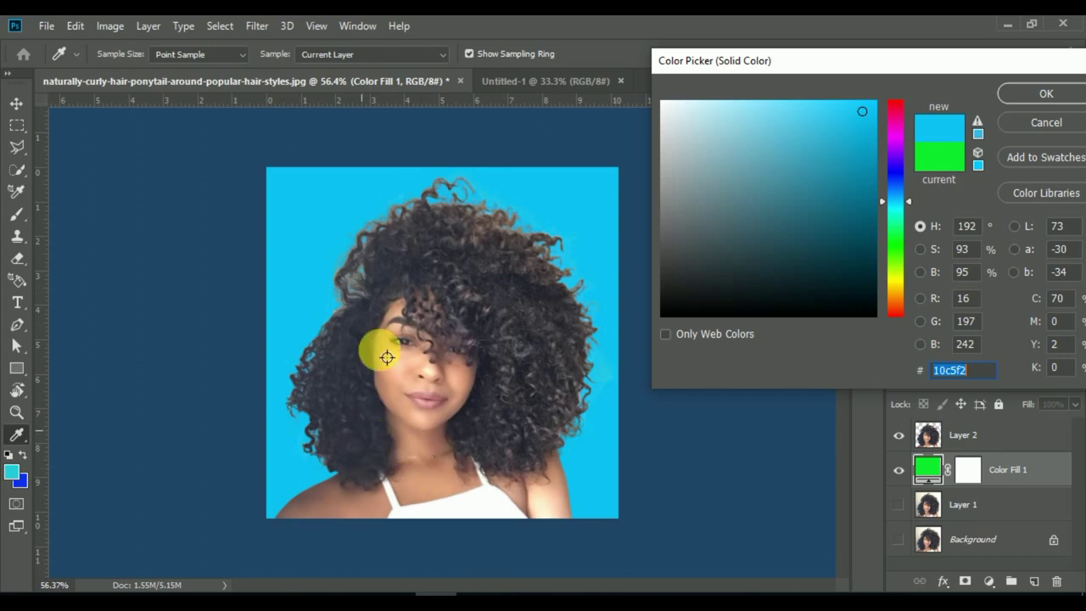
Step: Sample the blue 102fe7 swatch as the fill colour
{"action": "left_click", "coordinate": [19, 480]}
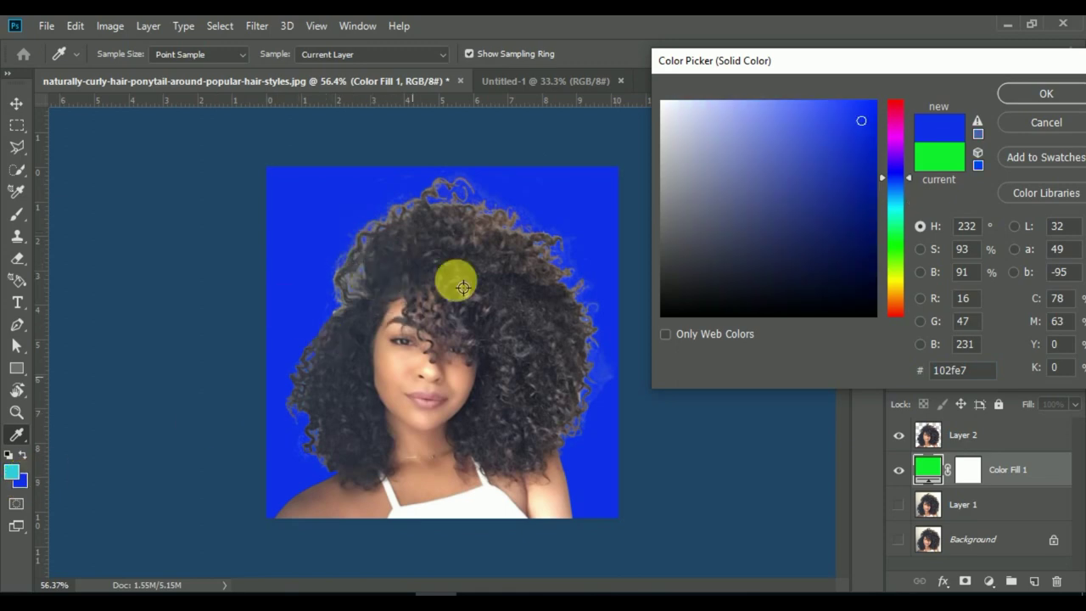
{"action": "scroll", "coordinate": [321, 309], "scroll_direction": "up", "scroll_amount": 3}
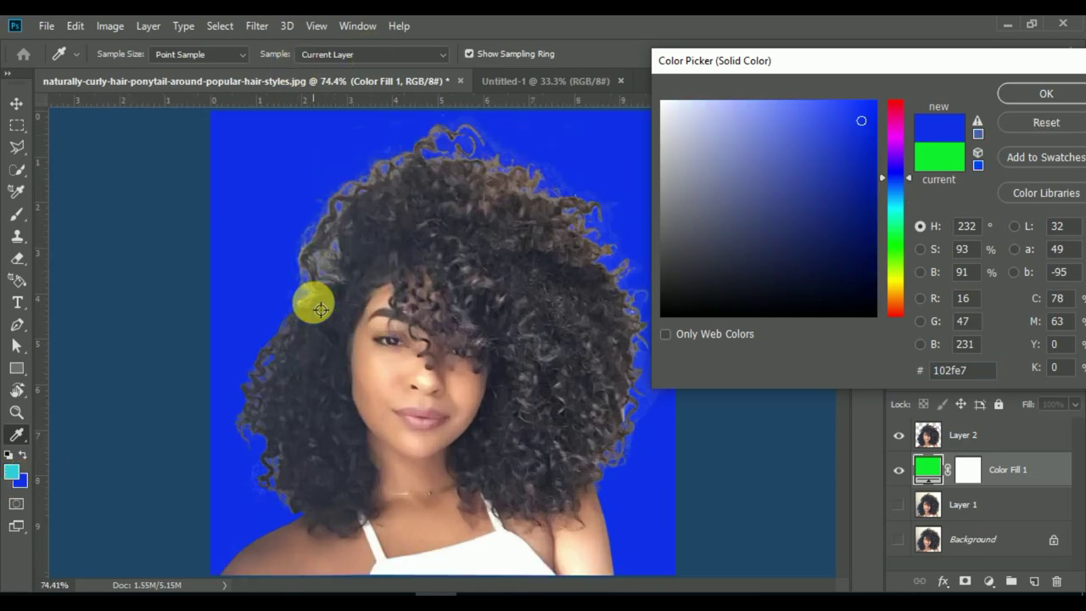
{"action": "scroll", "coordinate": [310, 306], "scroll_direction": "up", "scroll_amount": 1}
{"action": "scroll", "coordinate": [307, 309], "scroll_direction": "up", "scroll_amount": 1}
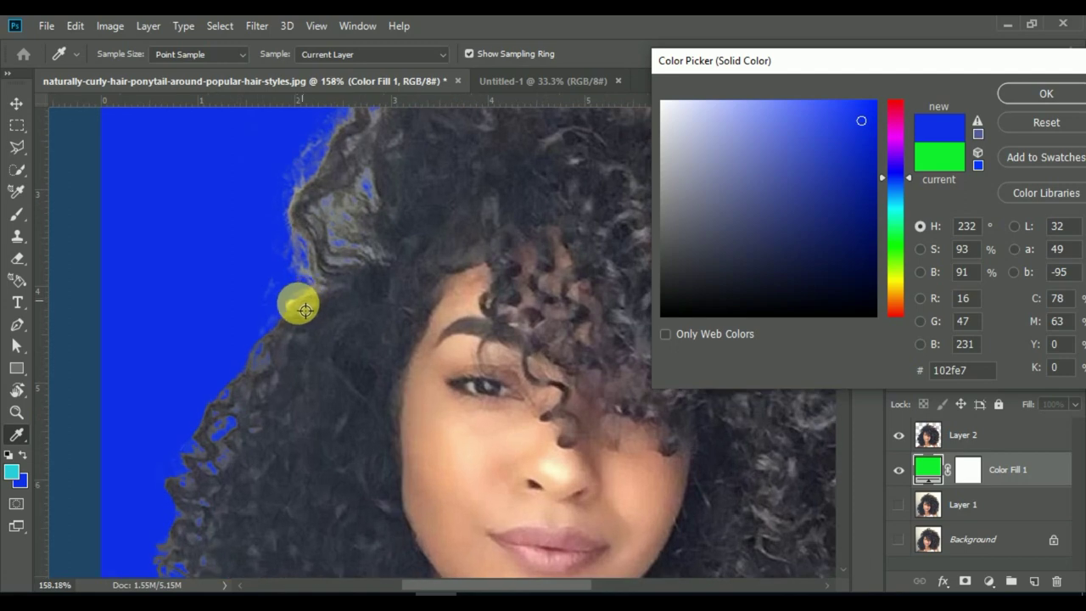
{"action": "scroll", "coordinate": [299, 315], "scroll_direction": "up", "scroll_amount": 1}
{"action": "scroll", "coordinate": [296, 318], "scroll_direction": "up", "scroll_amount": 1}
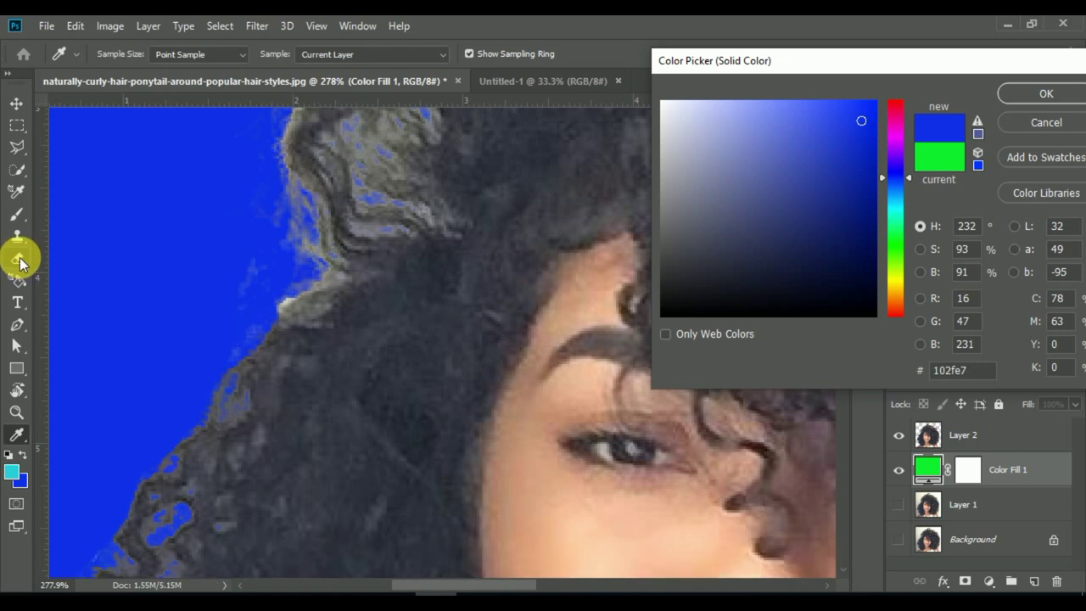
Step: Confirm the blue 102fe7 fill and choose the standard Eraser tool
{"action": "left_click", "coordinate": [1042, 94]}
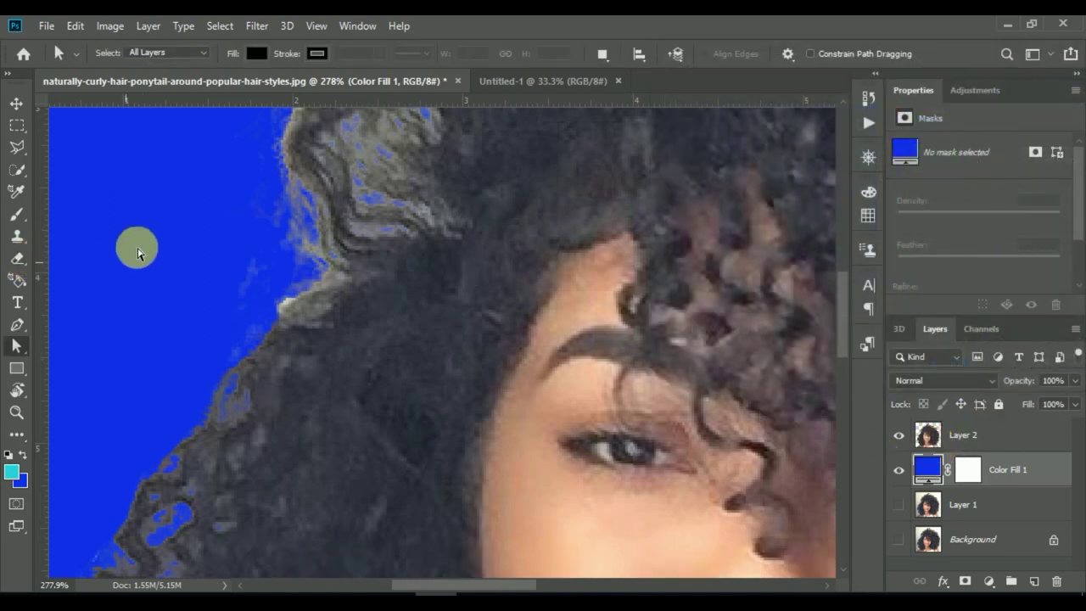
{"action": "left_click_drag", "start_coordinate": [17, 258], "coordinate": [65, 263]}
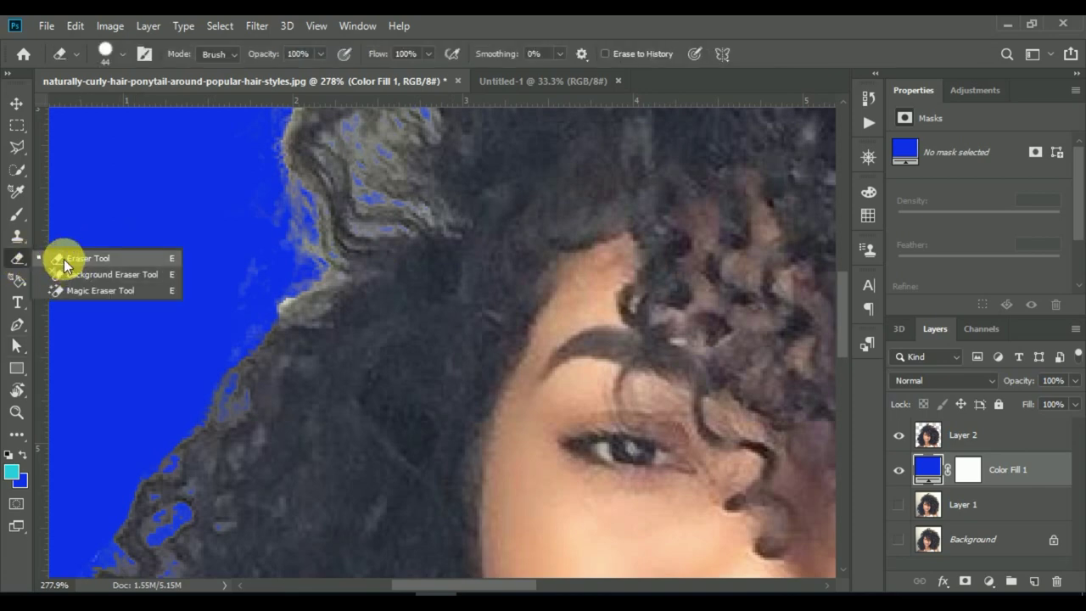
{"action": "left_click", "coordinate": [64, 258]}
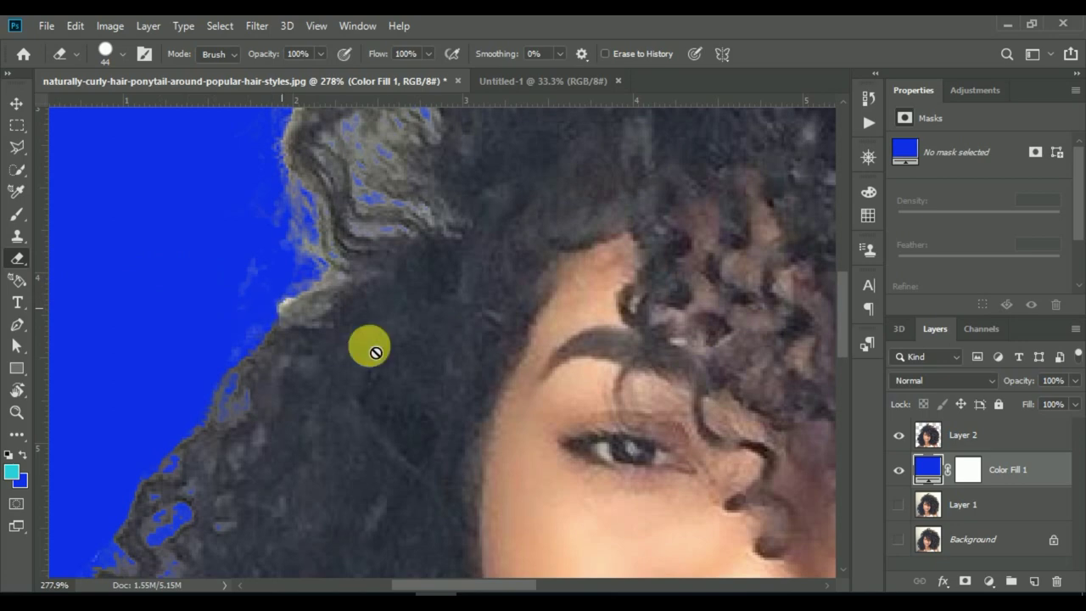
Step: Try an eraser stroke on Layer 2's left hair fringe, undo it, and zoom out
{"action": "left_click", "coordinate": [925, 436]}
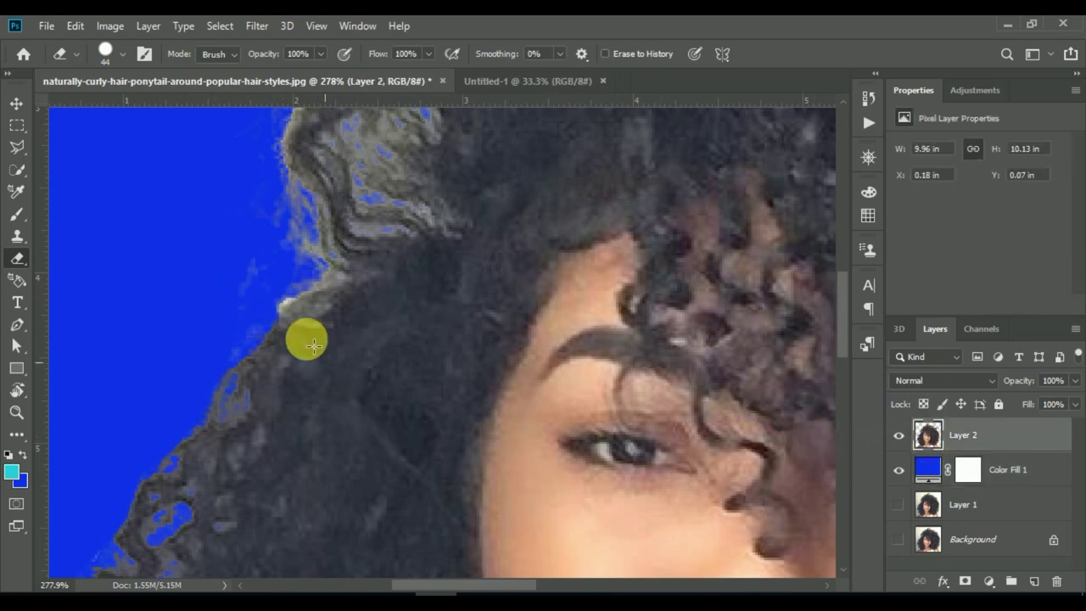
{"action": "left_click_drag", "start_coordinate": [285, 285], "coordinate": [276, 273]}
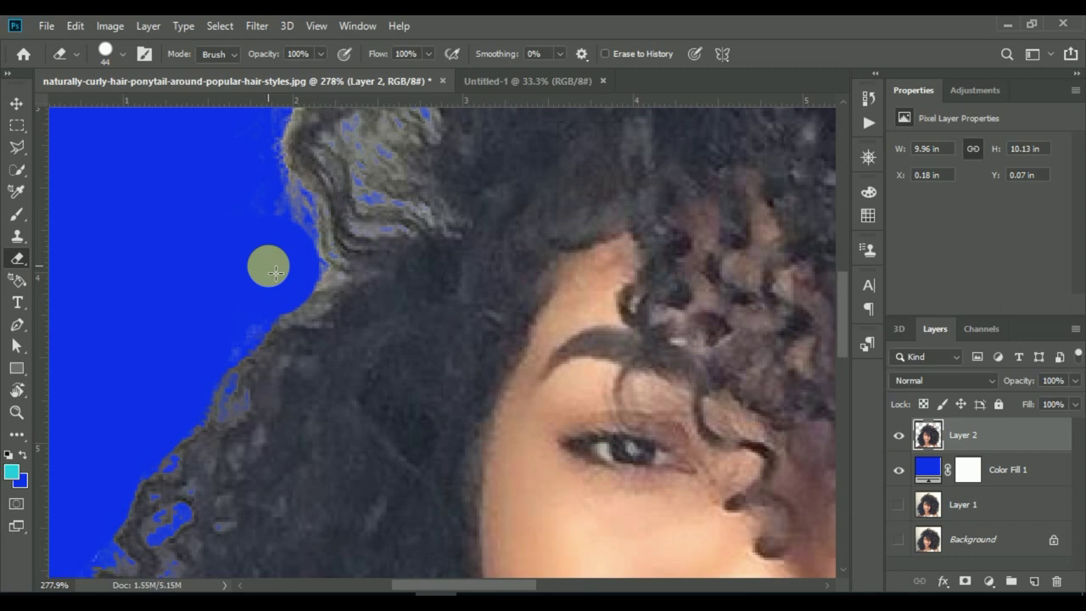
{"action": "key", "text": "ctrl+z"}
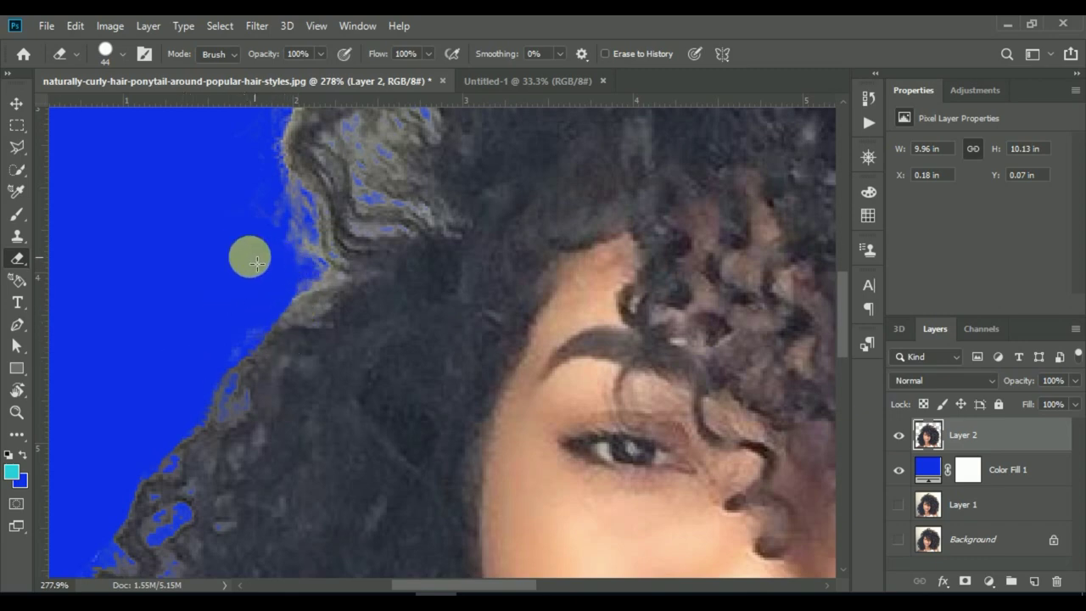
{"action": "scroll", "coordinate": [209, 241], "scroll_direction": "up", "scroll_amount": 3}
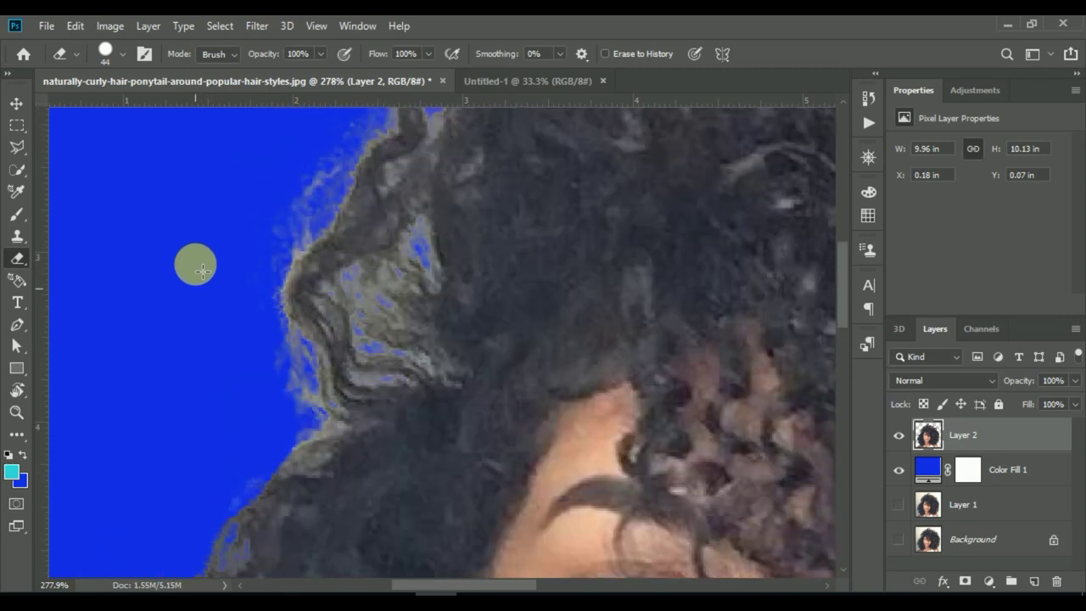
{"action": "scroll", "coordinate": [212, 289], "scroll_direction": "up", "scroll_amount": 2}
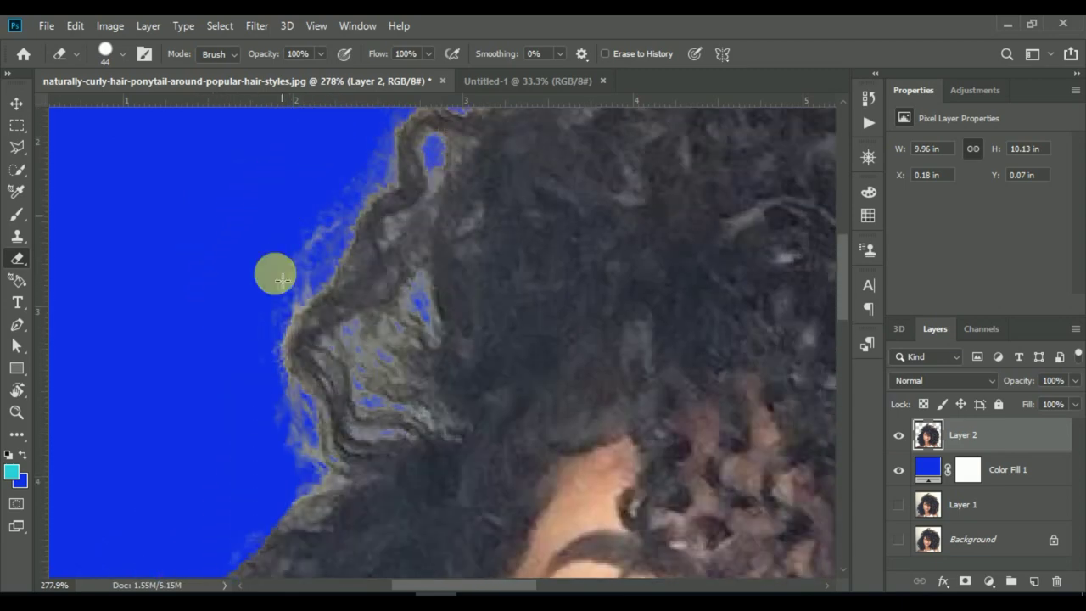
{"action": "scroll", "coordinate": [274, 348], "scroll_direction": "up", "scroll_amount": 3}
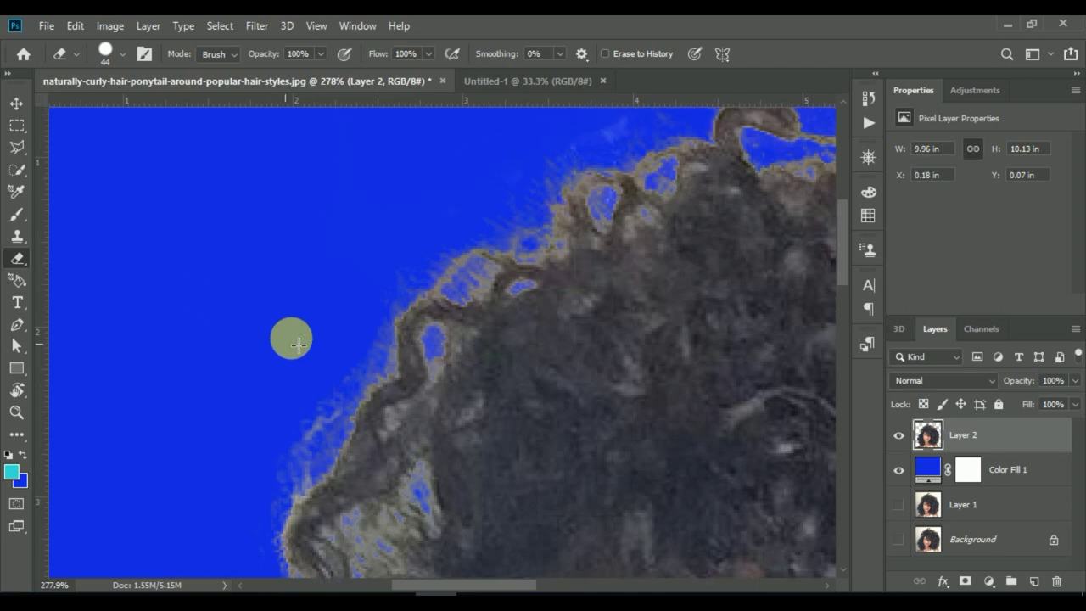
{"action": "scroll", "coordinate": [276, 357], "scroll_direction": "down", "scroll_amount": 1}
{"action": "scroll", "coordinate": [280, 355], "scroll_direction": "down", "scroll_amount": 1}
{"action": "scroll", "coordinate": [292, 349], "scroll_direction": "down", "scroll_amount": 2}
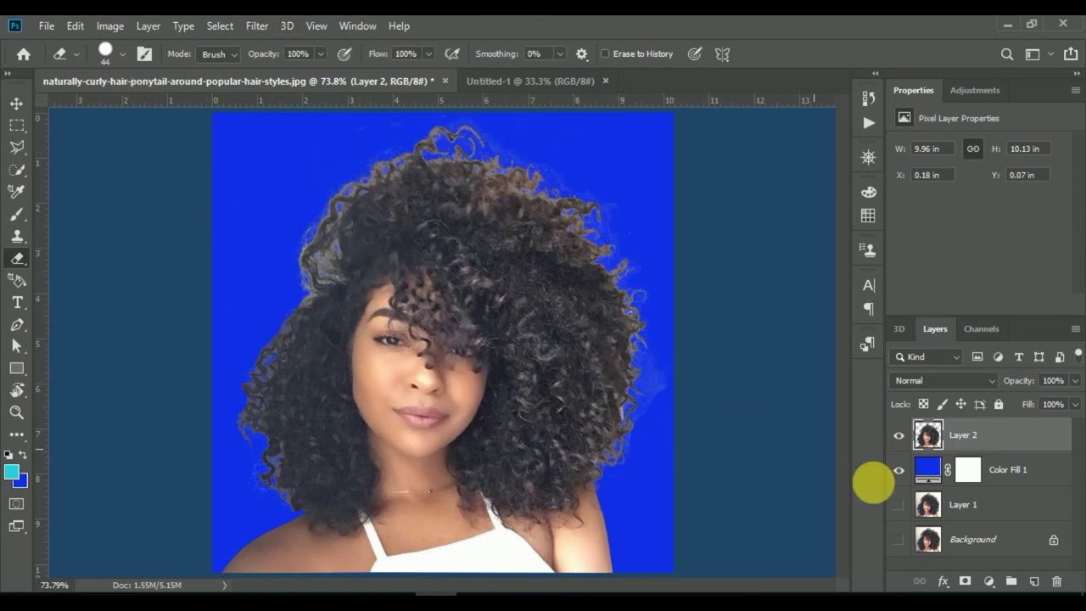
Step: Set Color Fill 1 to bright green 0ff761 and return to the Eraser
{"action": "left_click", "coordinate": [934, 477]}
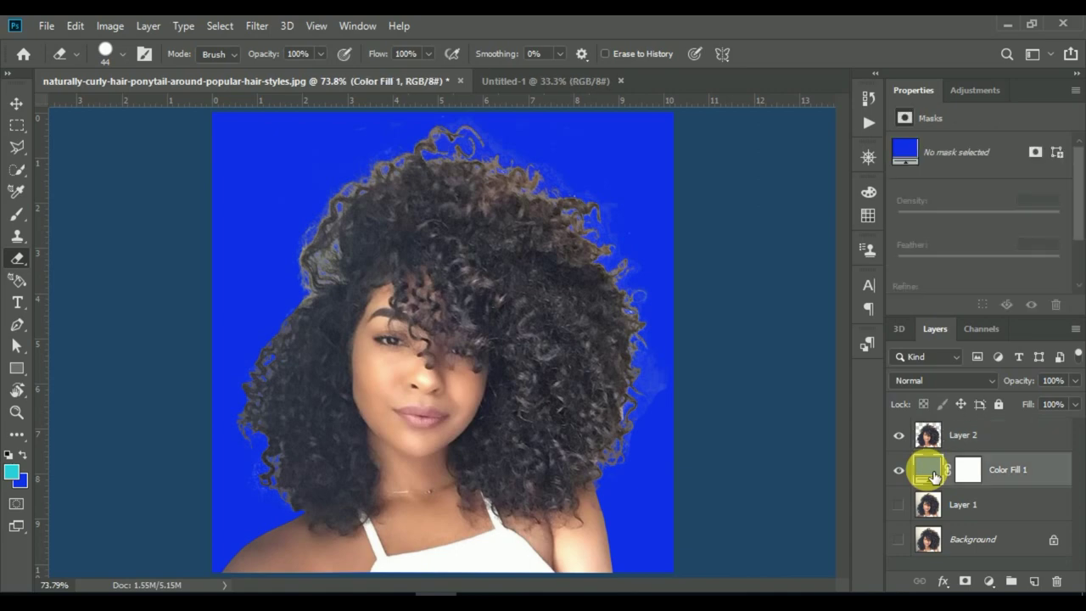
{"action": "double_click", "coordinate": [929, 471]}
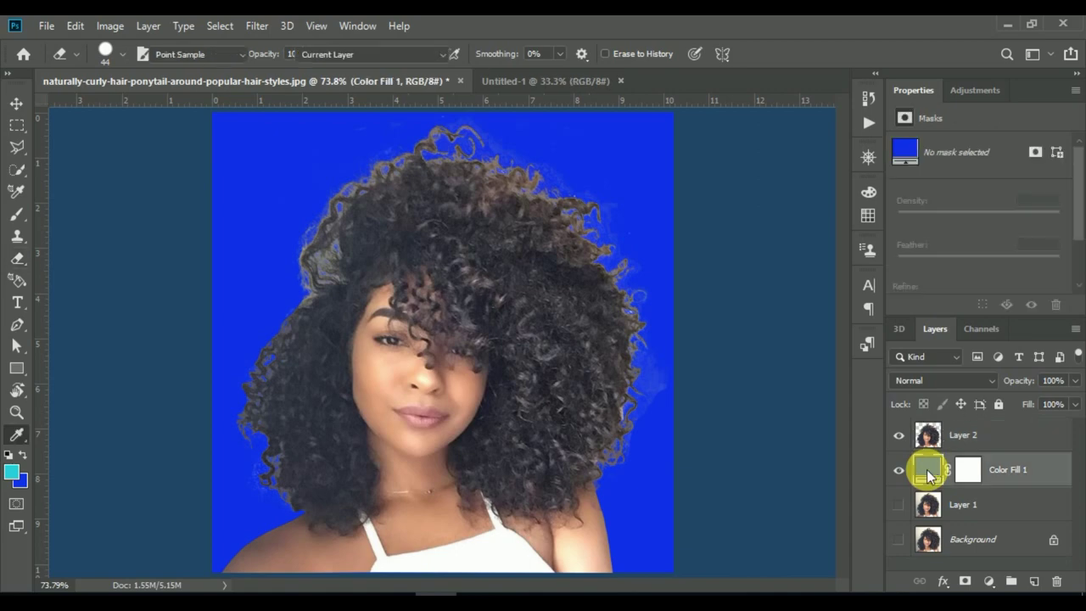
{"action": "left_click", "coordinate": [871, 232]}
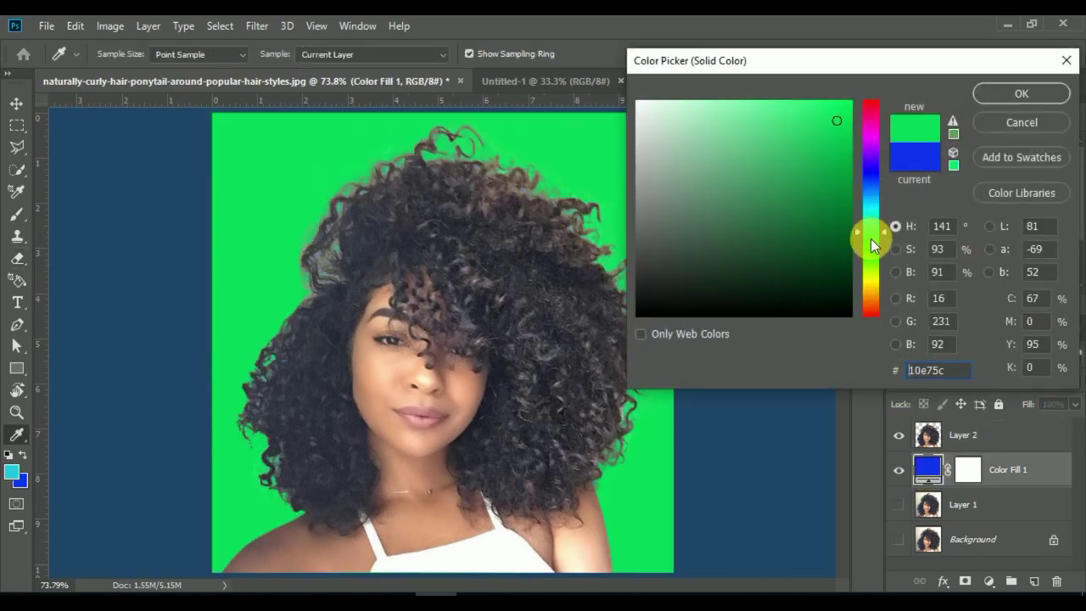
{"action": "left_click", "coordinate": [839, 107]}
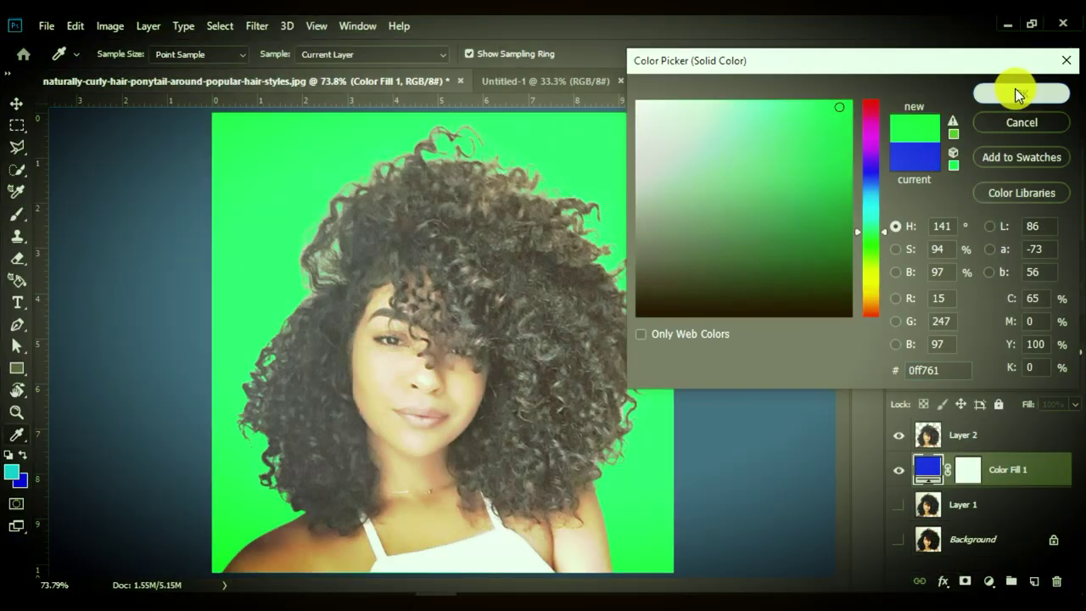
{"action": "left_click", "coordinate": [1016, 88]}
{"action": "key", "text": "e"}
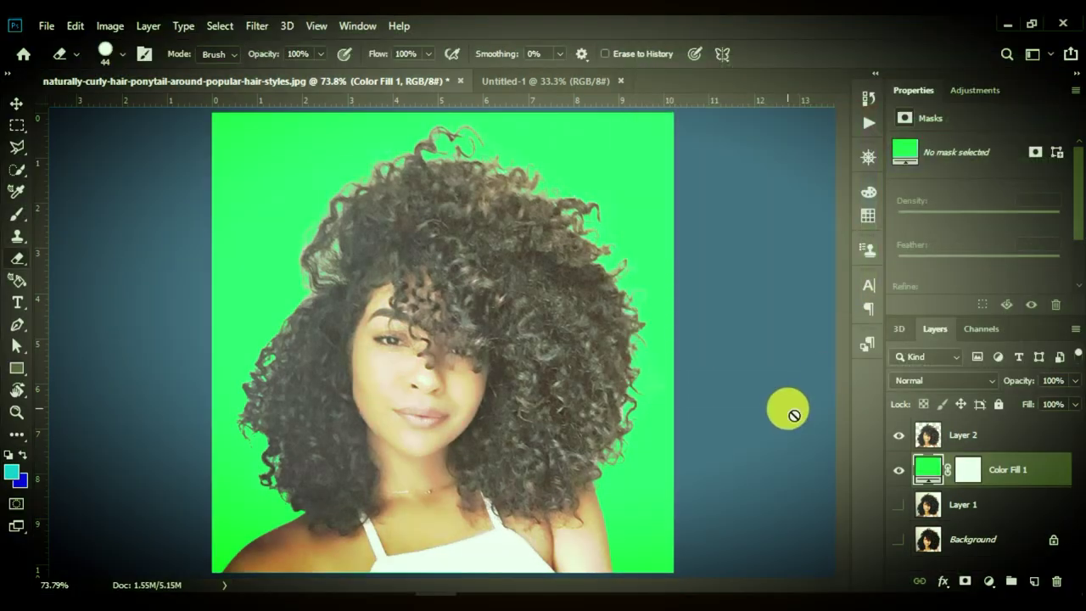